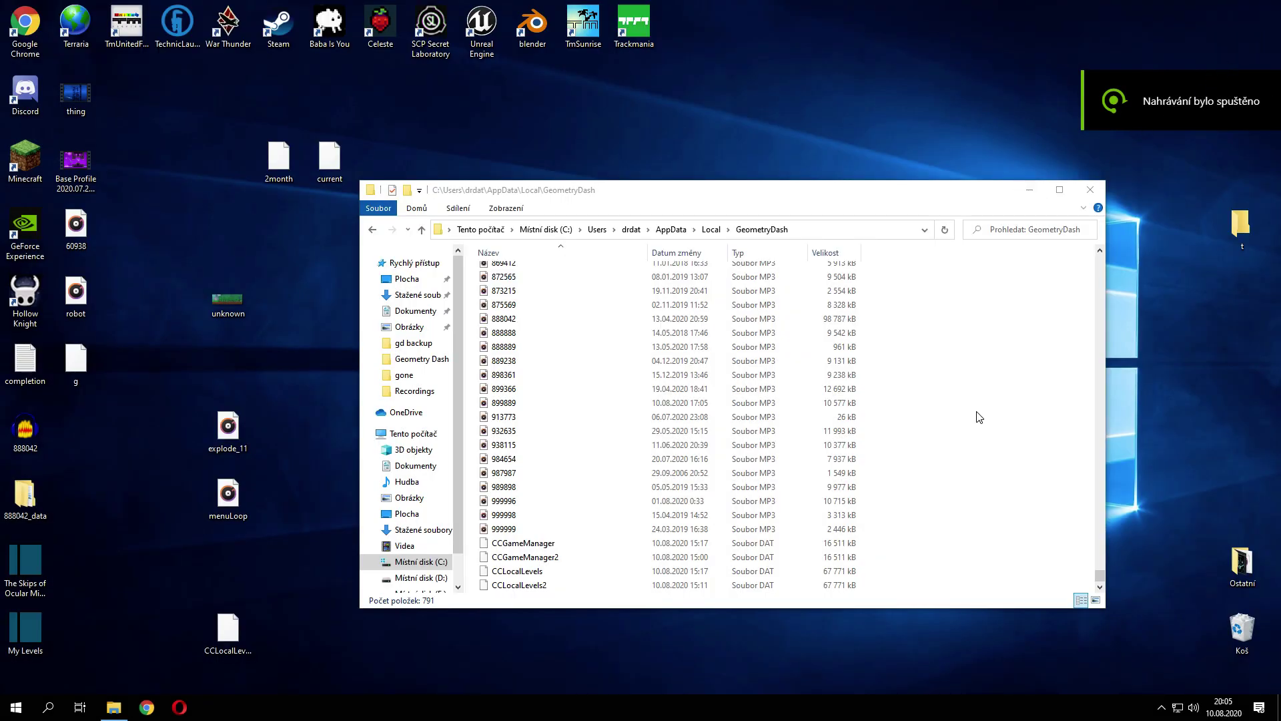
Launch Geometry Dash from the Steam tray menu and check the two CCLocalLevels files.
{"action": "left_click", "coordinate": [1161, 707]}
{"action": "right_click", "coordinate": [1134, 654]}
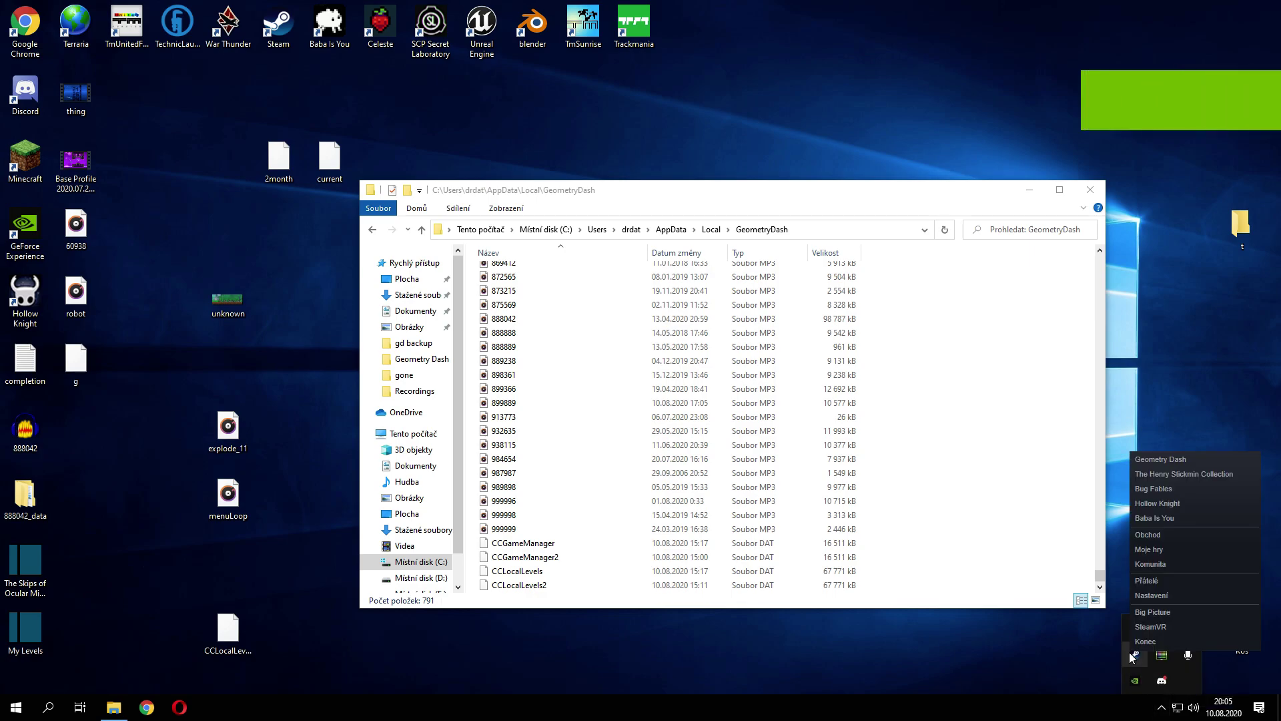
{"action": "left_click", "coordinate": [1156, 459]}
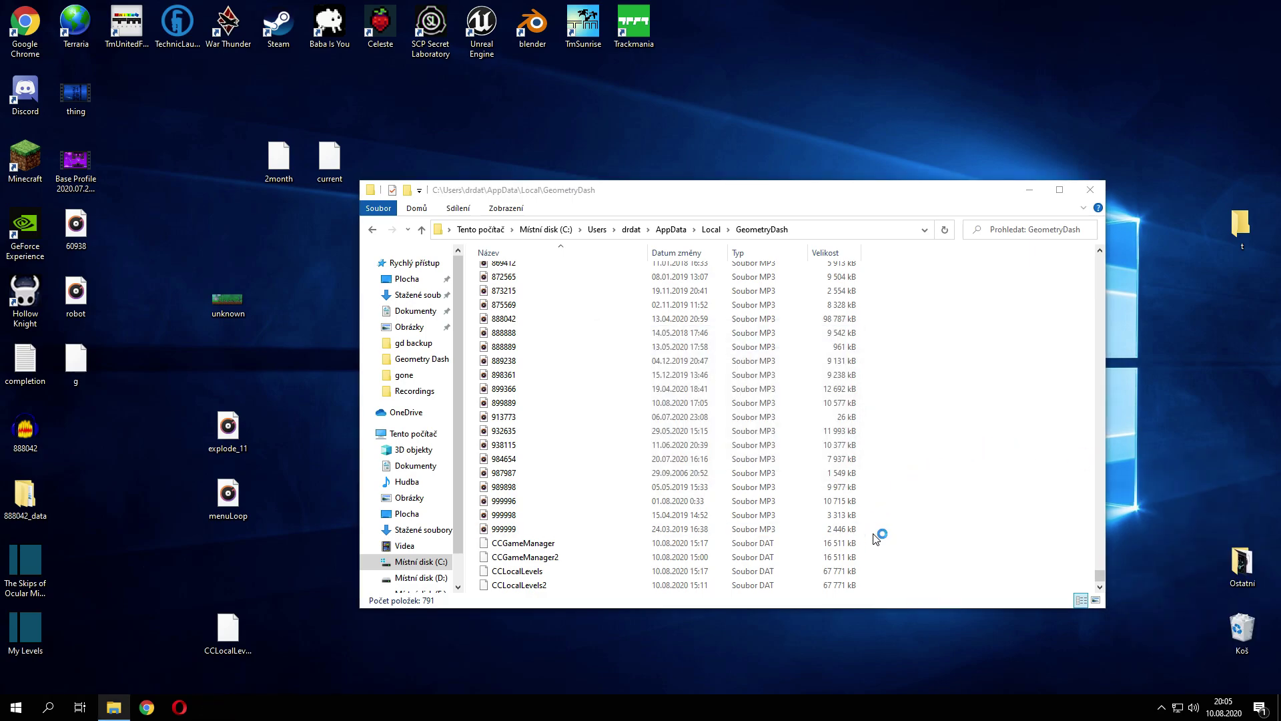
{"action": "left_click", "coordinate": [529, 577]}
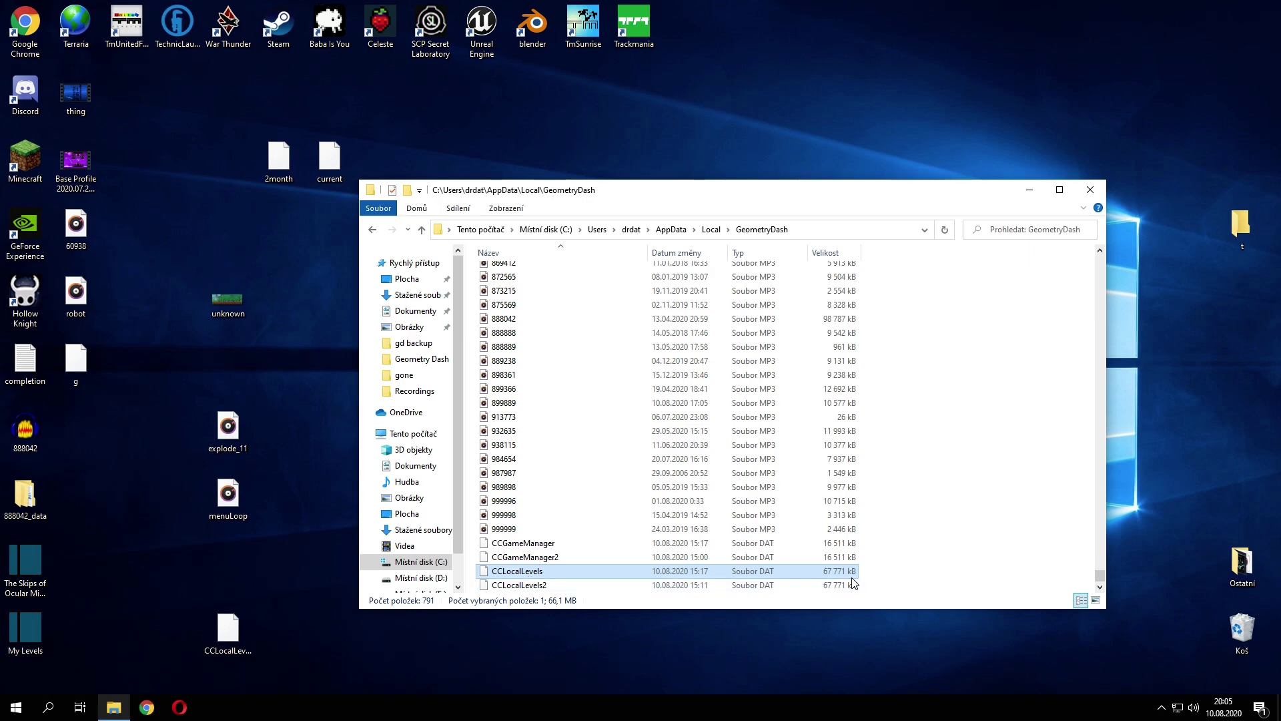
{"action": "left_click_drag", "start_coordinate": [866, 578], "coordinate": [814, 598]}
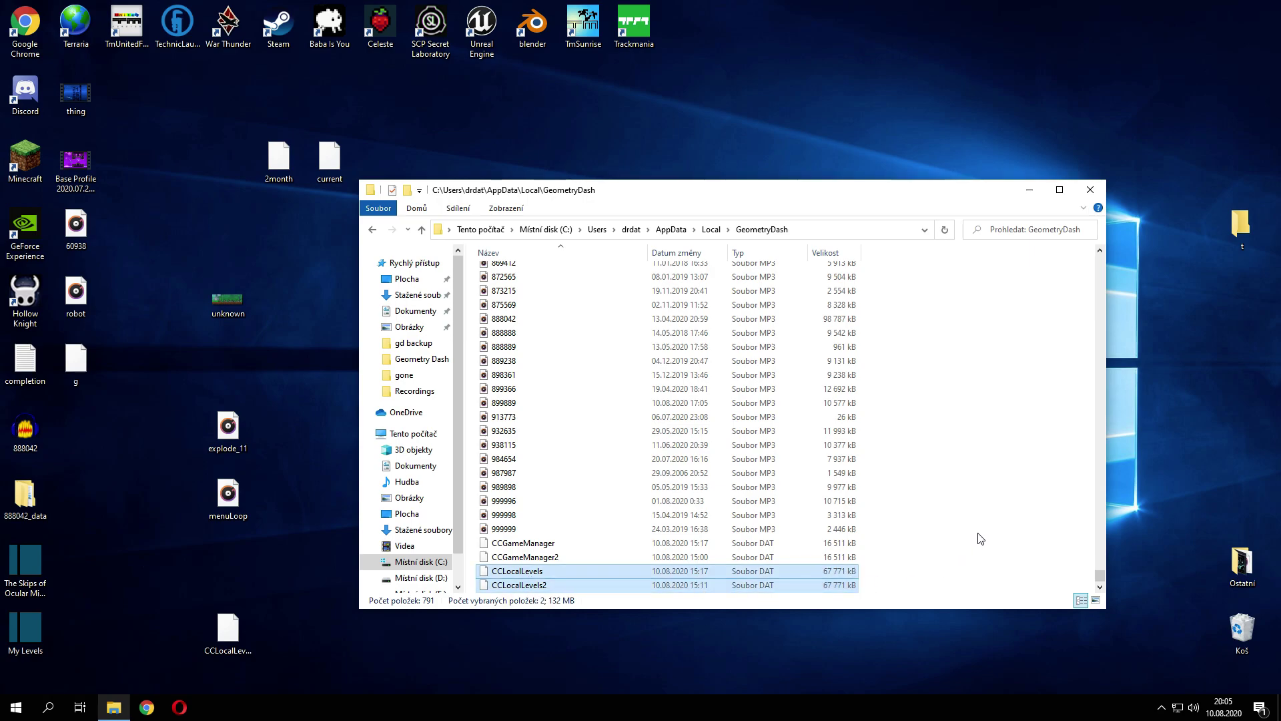
{"action": "left_click", "coordinate": [572, 590]}
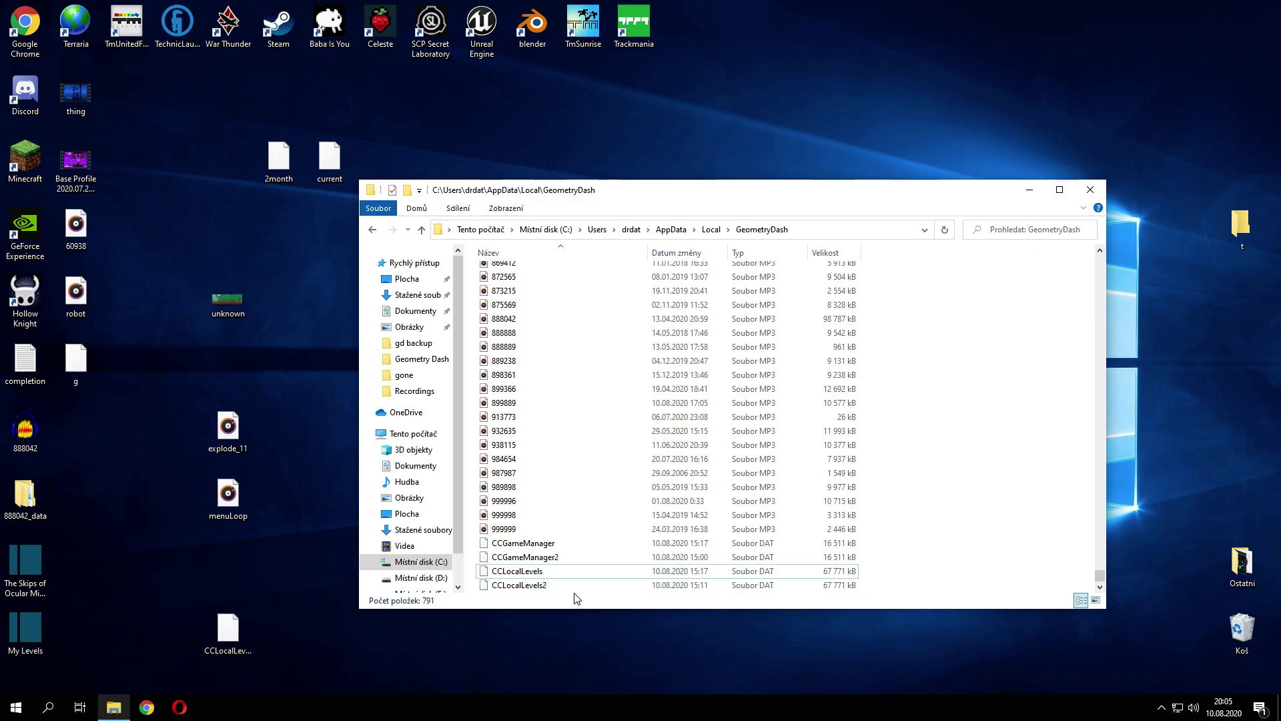
Locate the 2month backup on the desktop, then delete the CCLocalLevels2 duplicate.
{"action": "left_click", "coordinate": [278, 162]}
{"action": "right_click", "coordinate": [277, 176]}
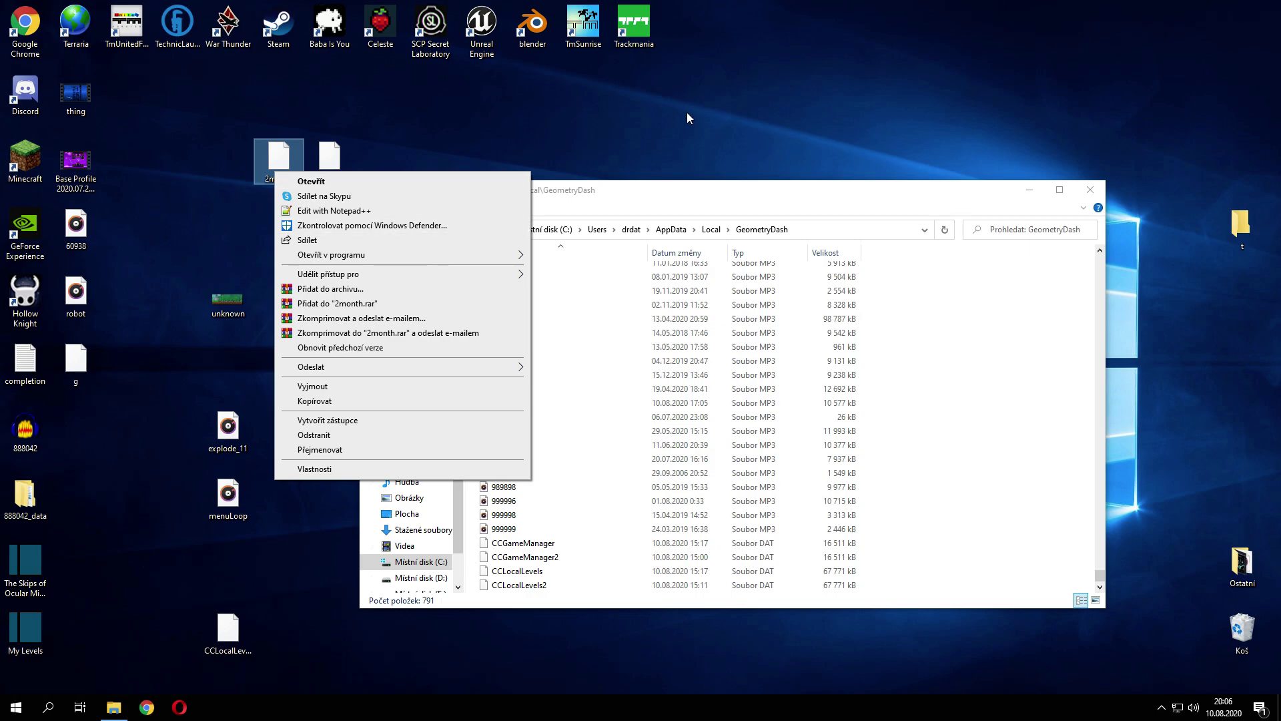
{"action": "key", "text": "Escape"}
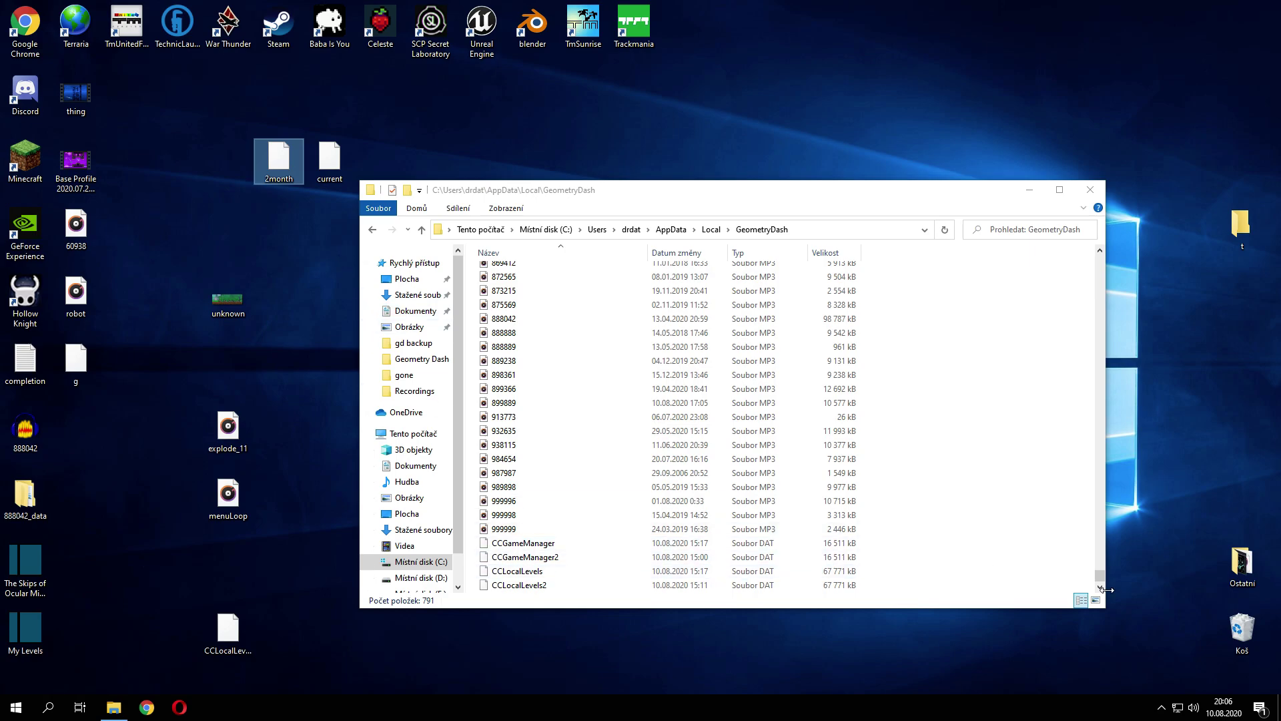
{"action": "left_click", "coordinate": [260, 157]}
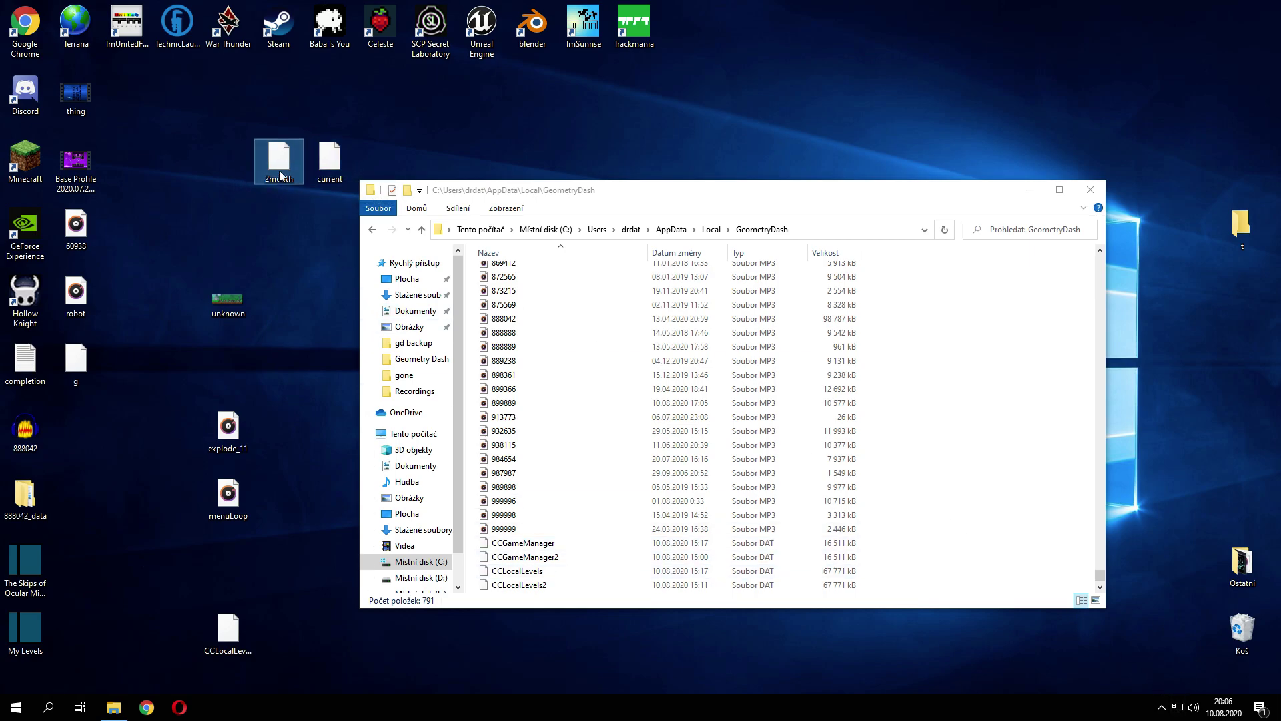
{"action": "left_click", "coordinate": [1069, 428]}
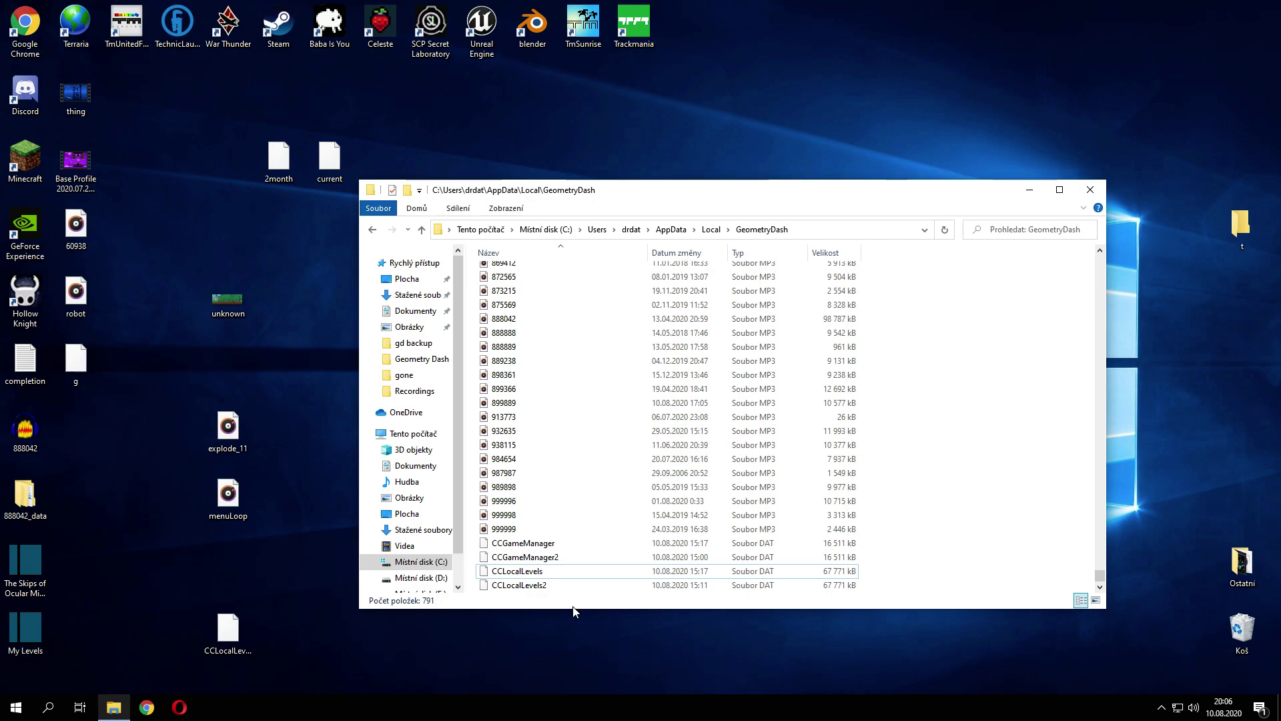
{"action": "left_click", "coordinate": [531, 589]}
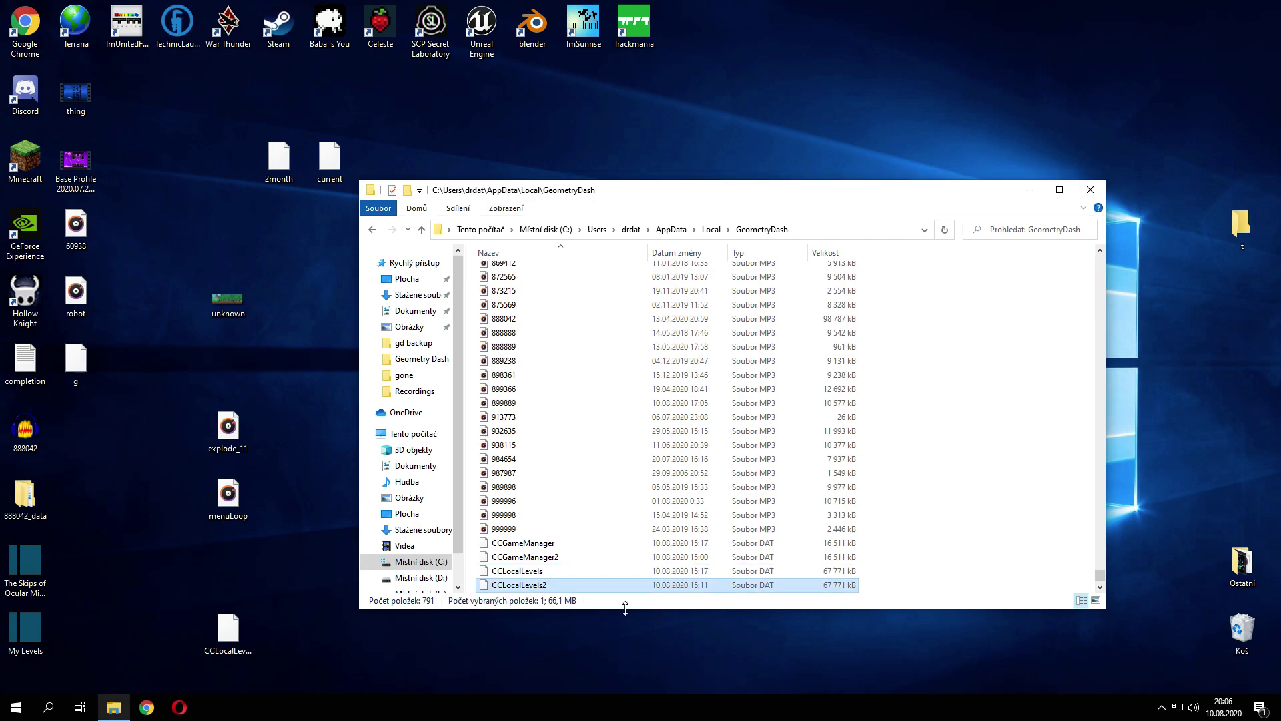
{"action": "key", "text": "Delete"}
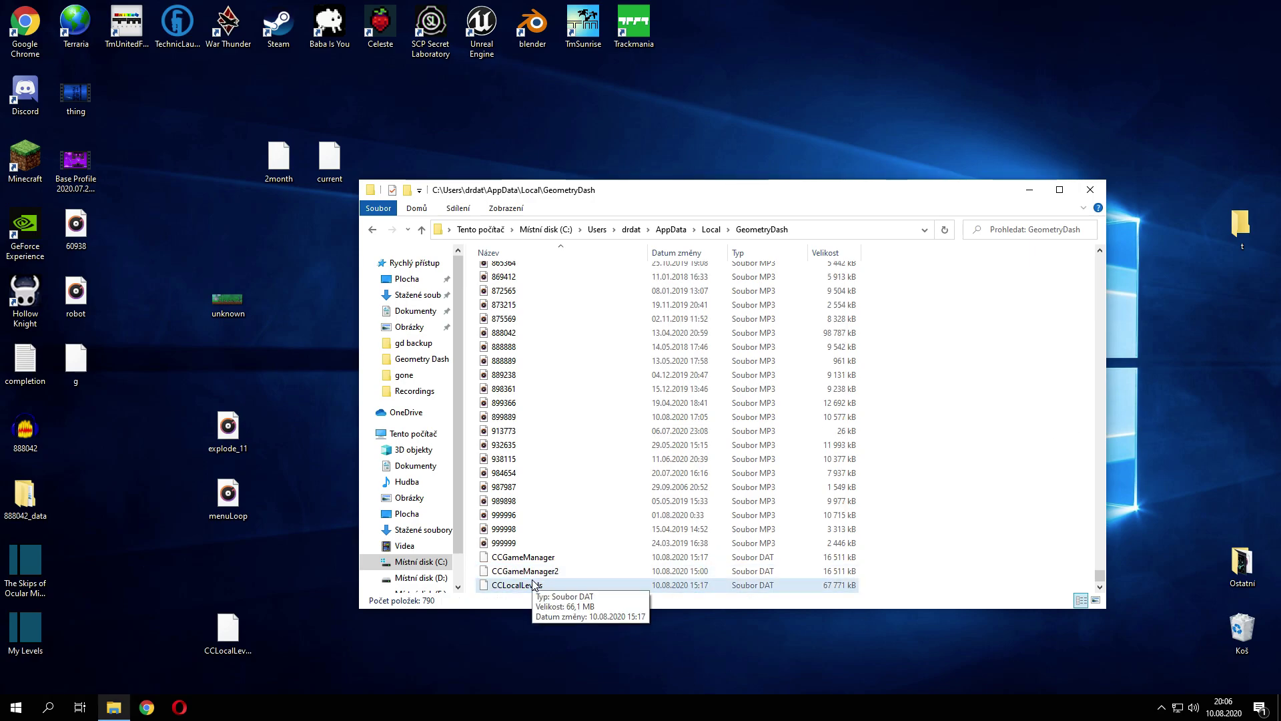
Open CCLocalLevels and the 2month backup in Notepad, with the cursor at the backup's end.
{"action": "right_click", "coordinate": [531, 579]}
{"action": "mouse_move", "coordinate": [589, 355]}
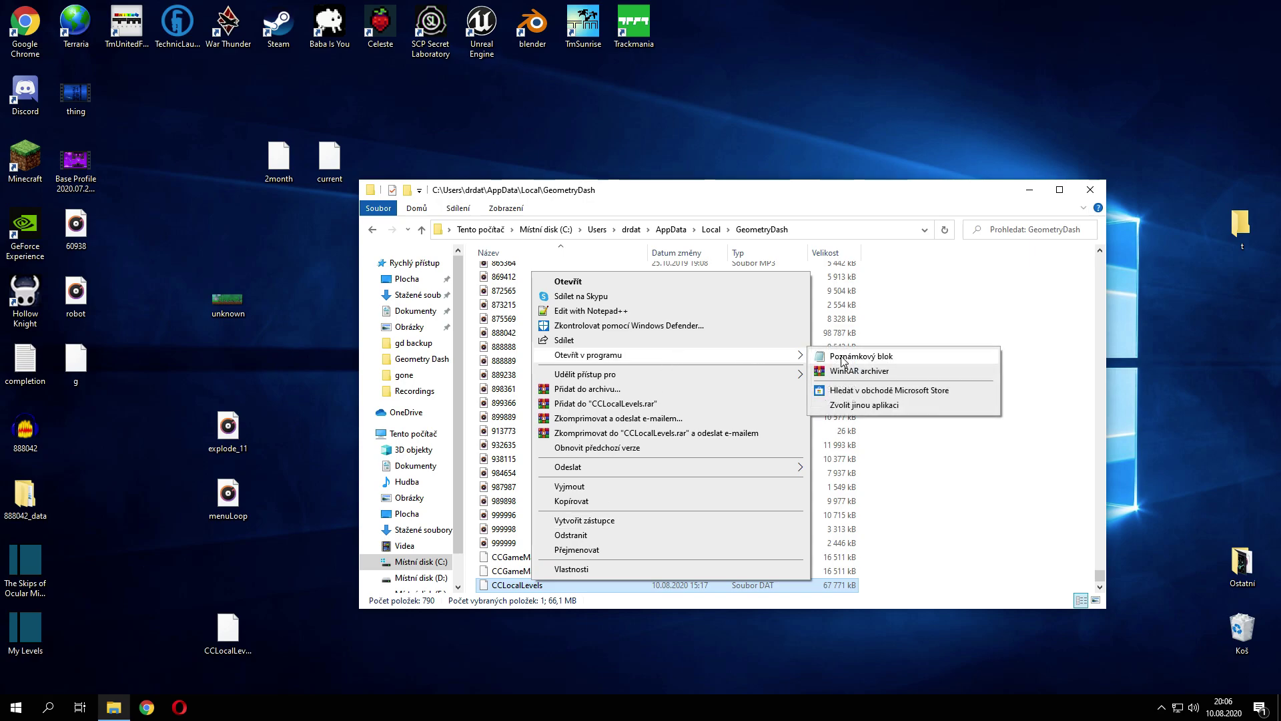
{"action": "left_click", "coordinate": [843, 359]}
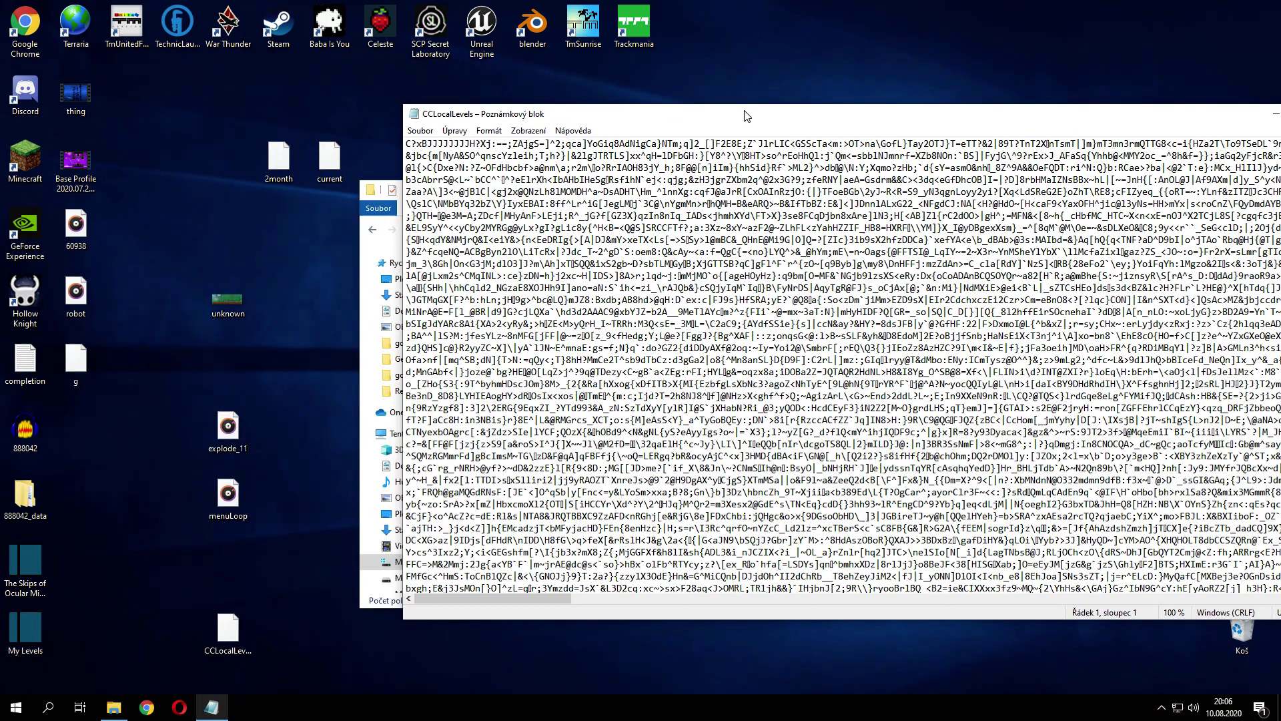
{"action": "right_click", "coordinate": [262, 155]}
{"action": "mouse_move", "coordinate": [331, 234]}
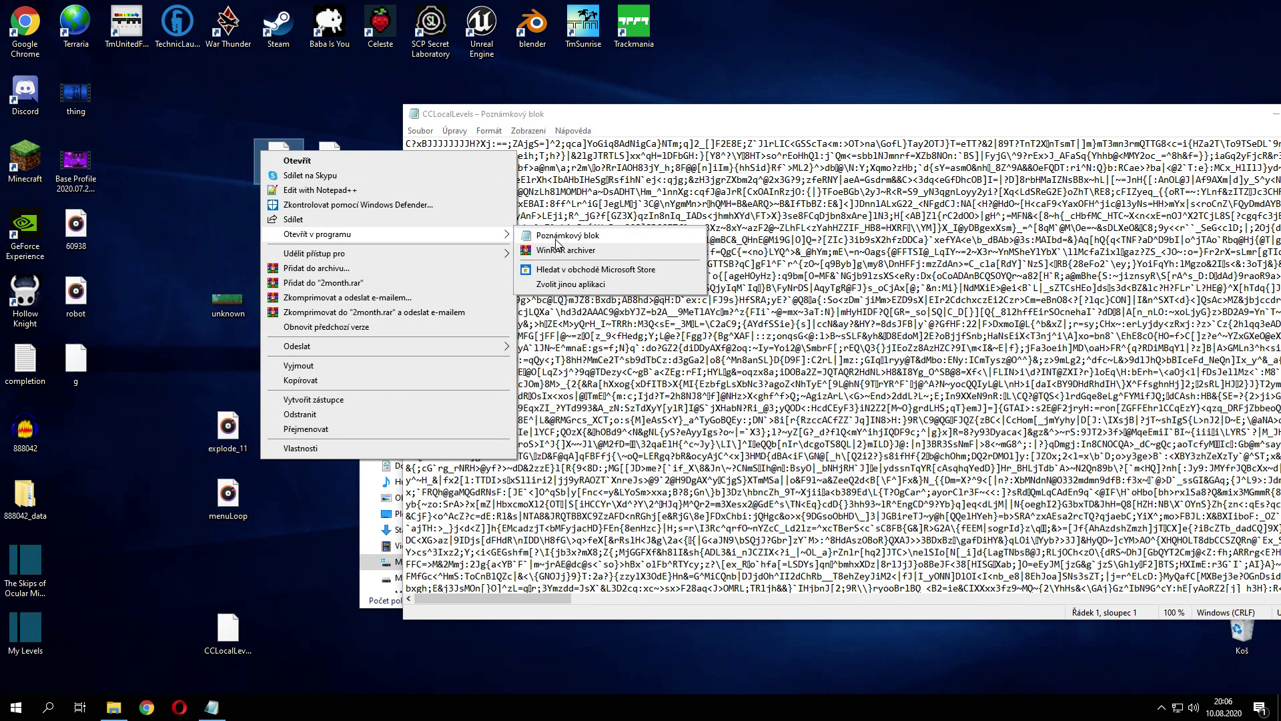
{"action": "left_click", "coordinate": [548, 240]}
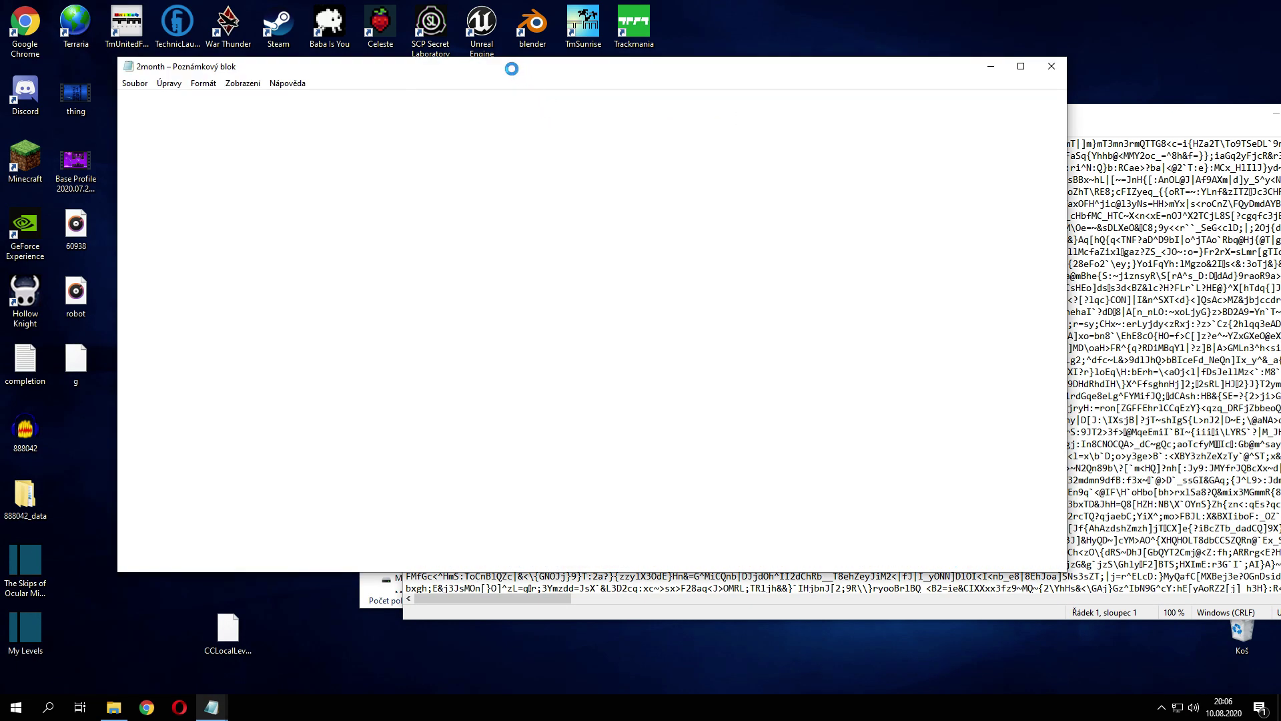
{"action": "left_click_drag", "start_coordinate": [508, 69], "coordinate": [454, 65]}
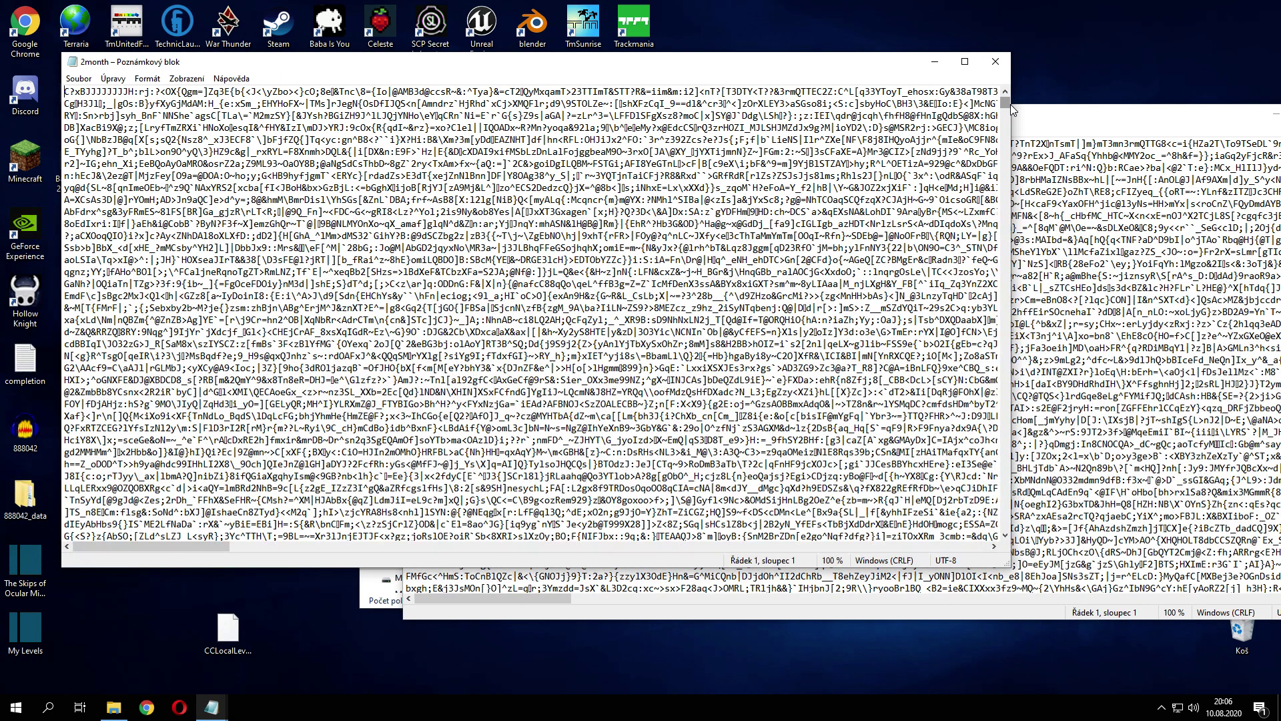
{"action": "left_click_drag", "start_coordinate": [1009, 105], "coordinate": [1005, 524]}
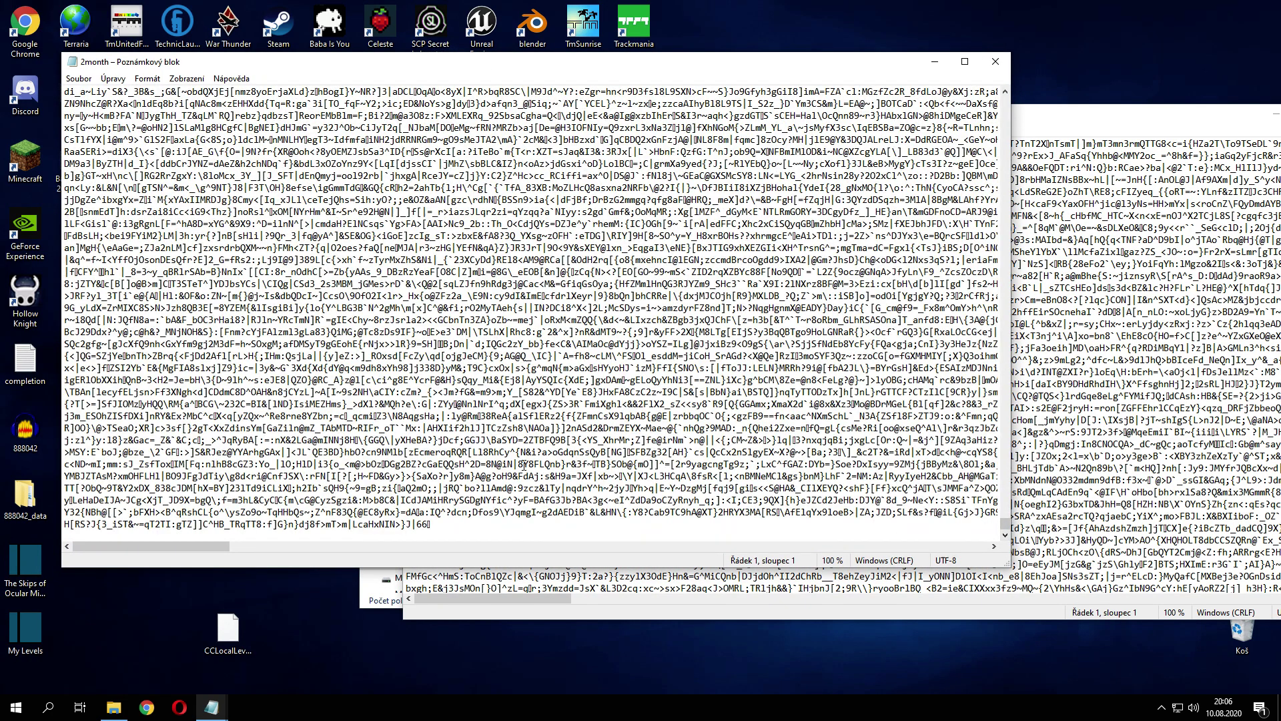
{"action": "left_click_drag", "start_coordinate": [208, 546], "coordinate": [201, 549]}
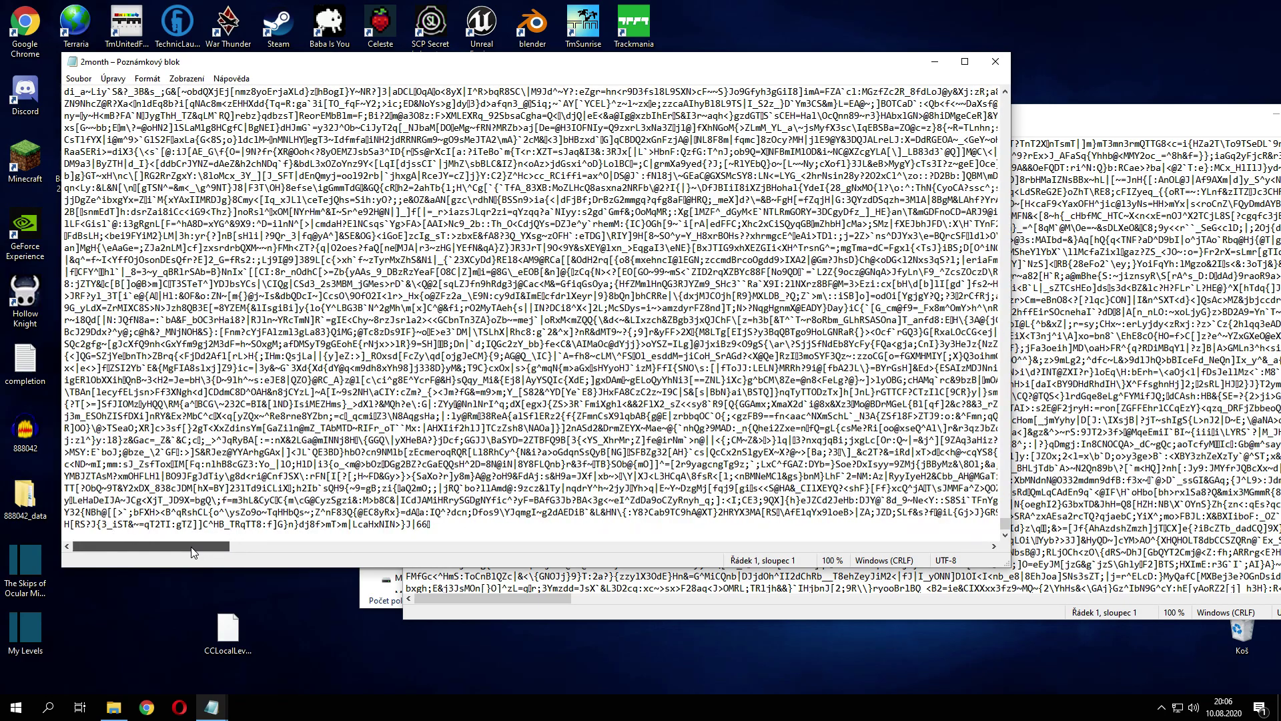
{"action": "left_click", "coordinate": [441, 527]}
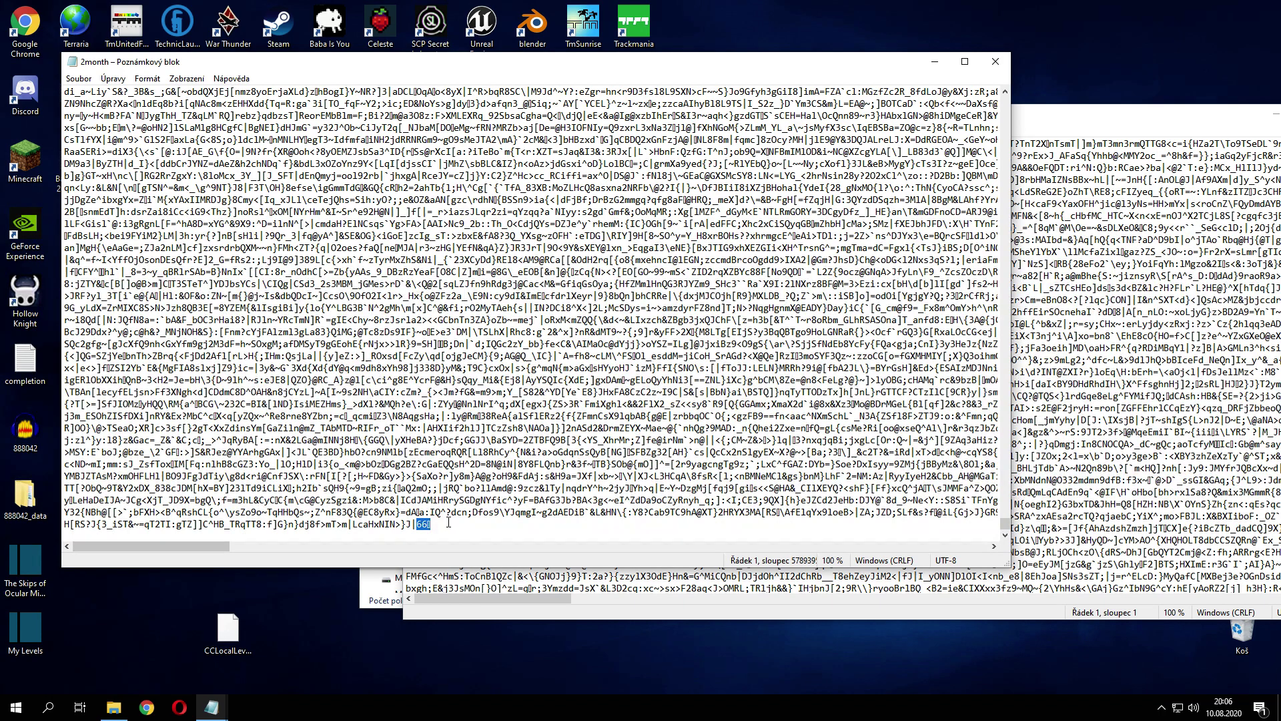
Arrange both Notepad windows and put the cursor at the end of CCLocalLevels.
{"action": "key", "text": "alt+Tab"}
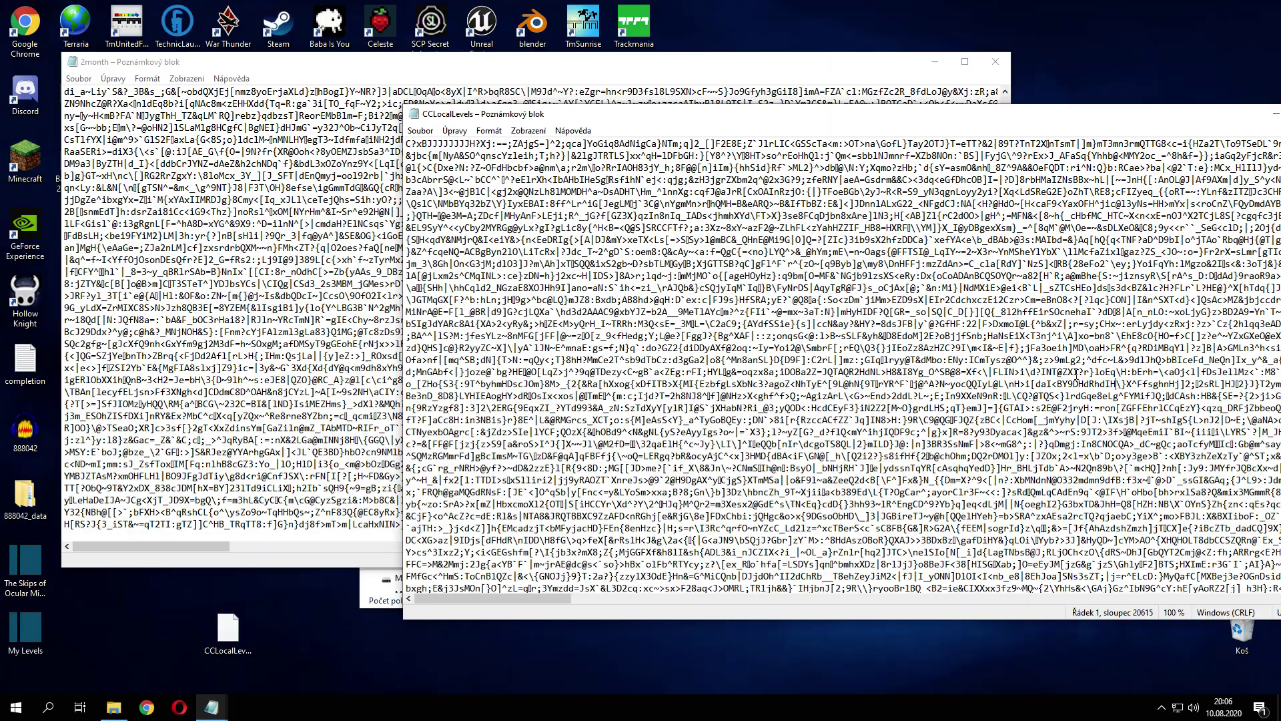
{"action": "left_click_drag", "start_coordinate": [821, 118], "coordinate": [672, 94]}
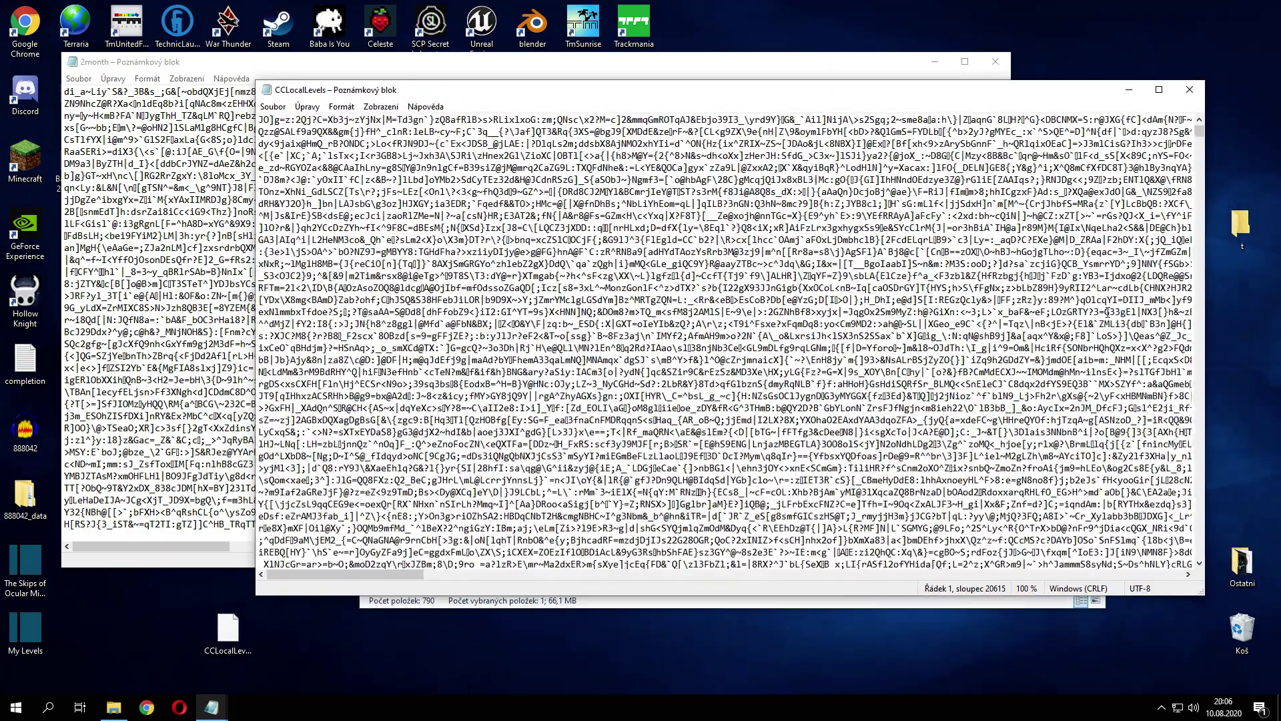
{"action": "scroll", "coordinate": [727, 341], "scroll_direction": "down", "scroll_amount": 4}
{"action": "left_click_drag", "start_coordinate": [1197, 135], "coordinate": [1175, 561]}
{"action": "left_click_drag", "start_coordinate": [386, 573], "coordinate": [788, 571]}
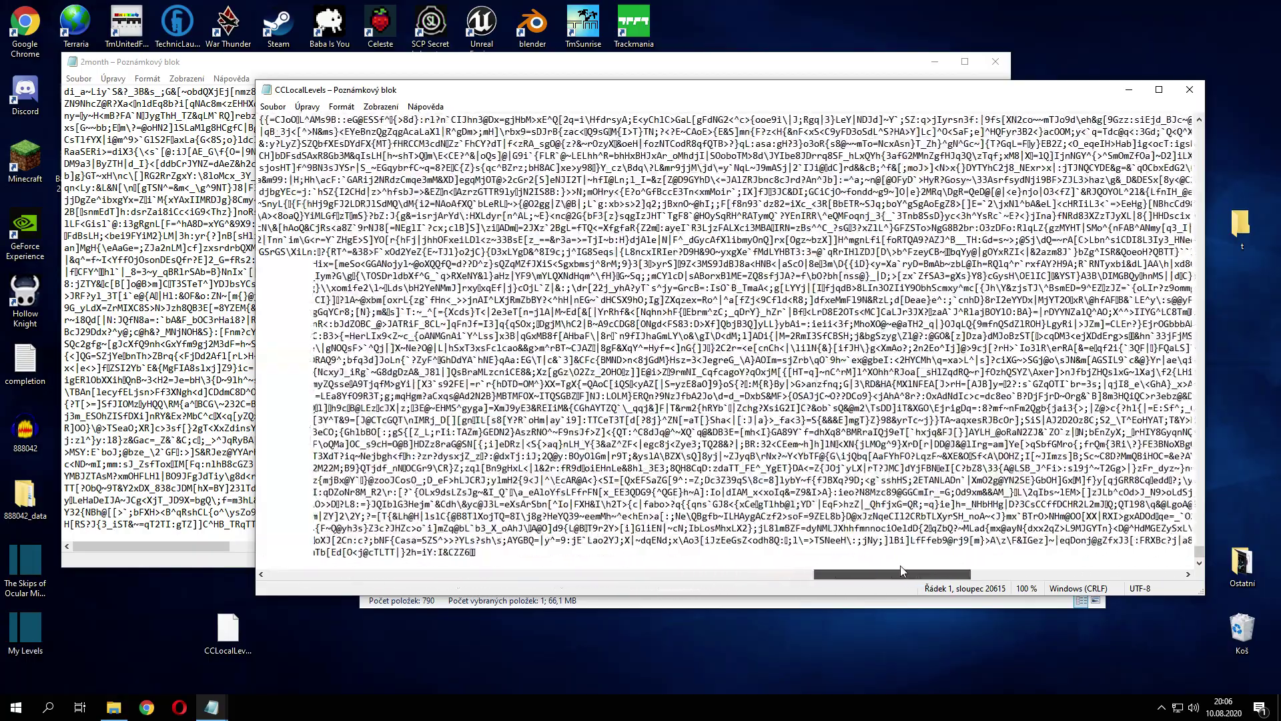
{"action": "left_click_drag", "start_coordinate": [789, 571], "coordinate": [891, 566]}
{"action": "left_click", "coordinate": [589, 552]}
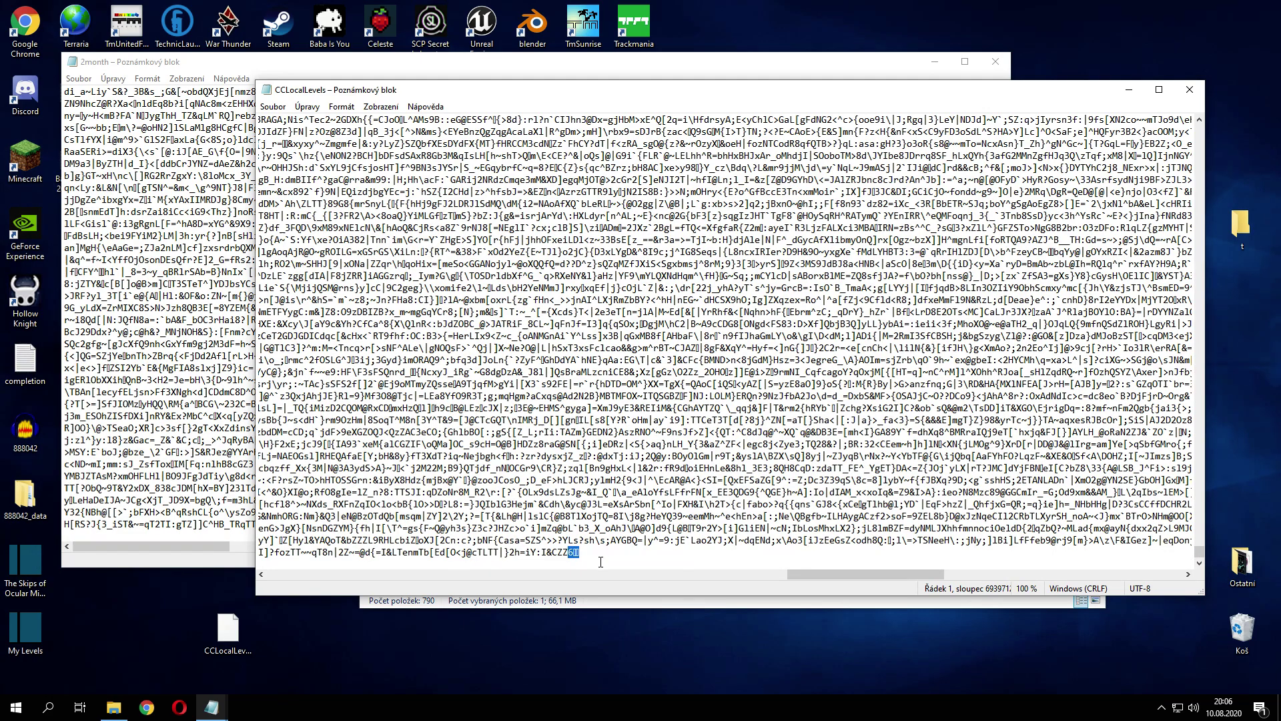
{"action": "left_click", "coordinate": [507, 76]}
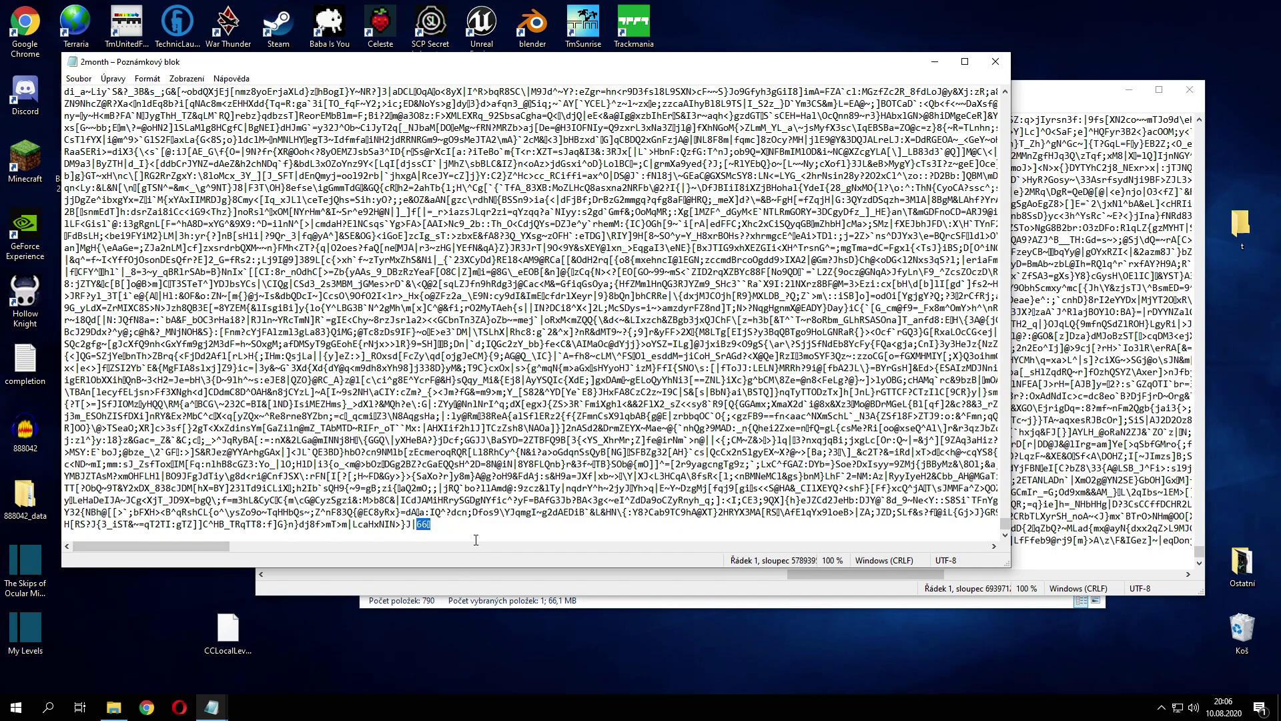
{"action": "left_click", "coordinate": [1068, 105]}
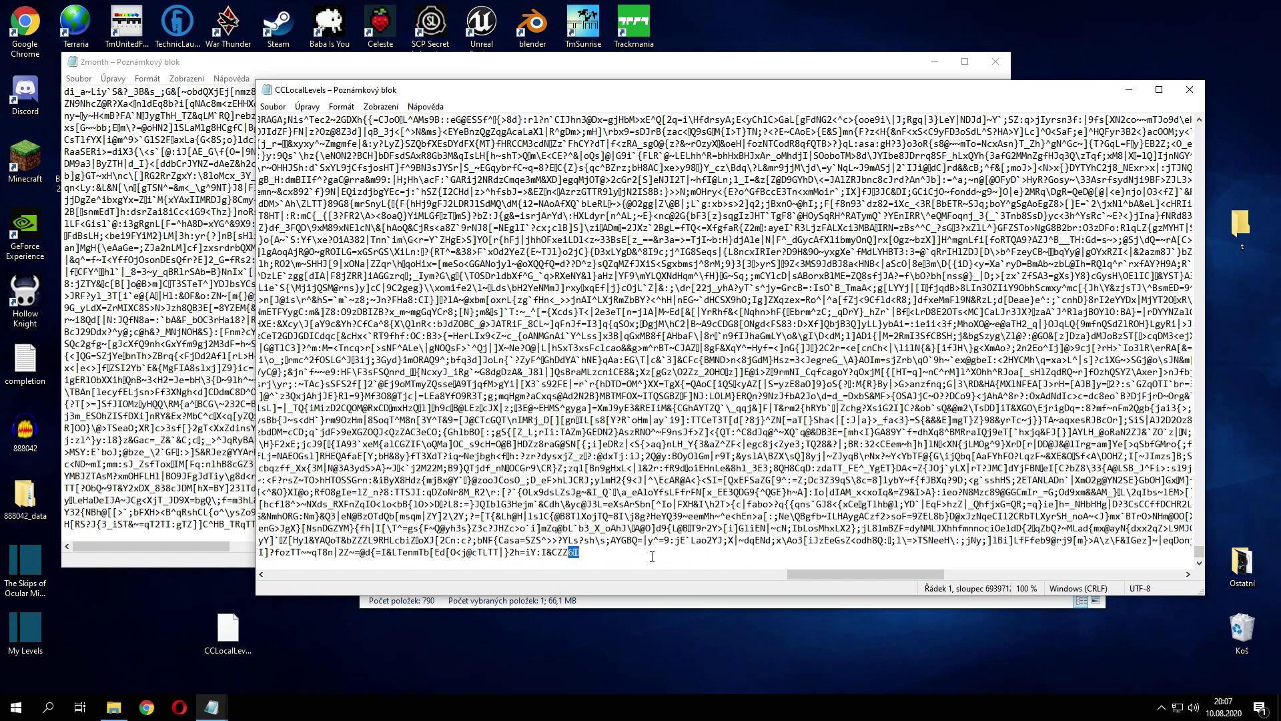
{"action": "type", "text": "60"}
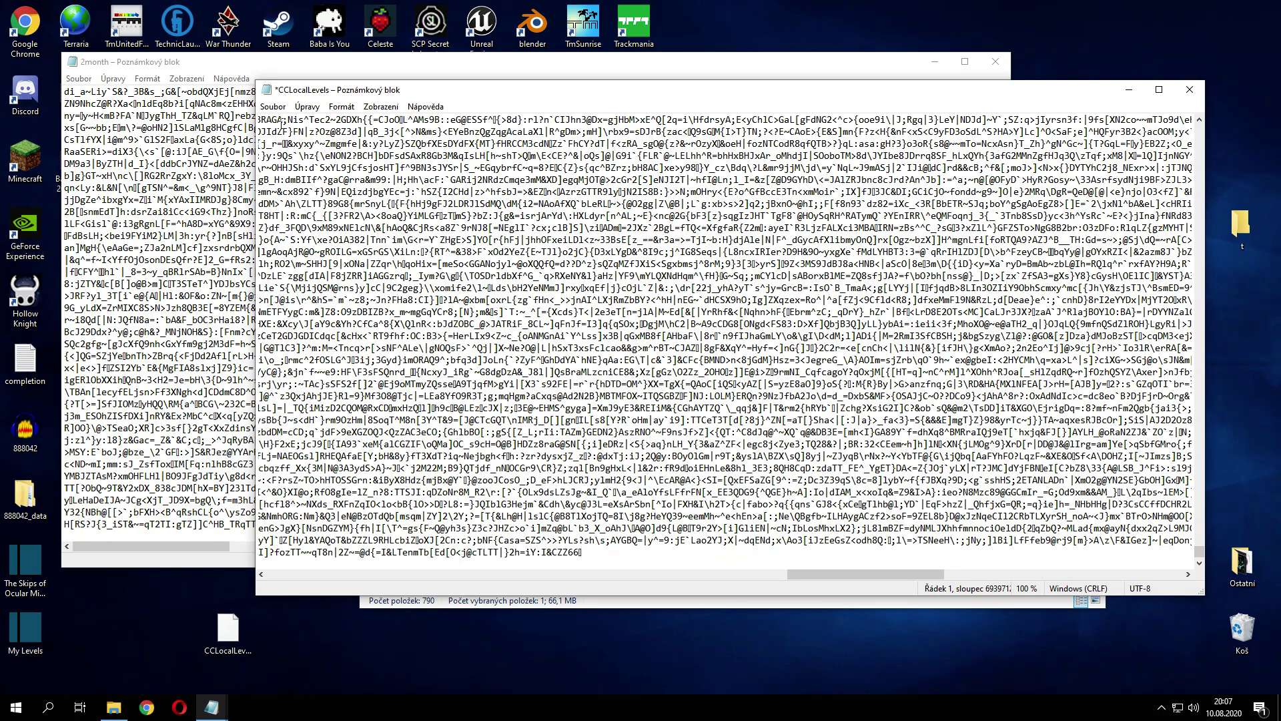
Copy the backup's last three characters into CCLocalLevels and save it with Soubor > Uložit.
{"action": "left_click", "coordinate": [178, 67]}
{"action": "left_click_drag", "start_coordinate": [417, 522], "coordinate": [439, 523]}
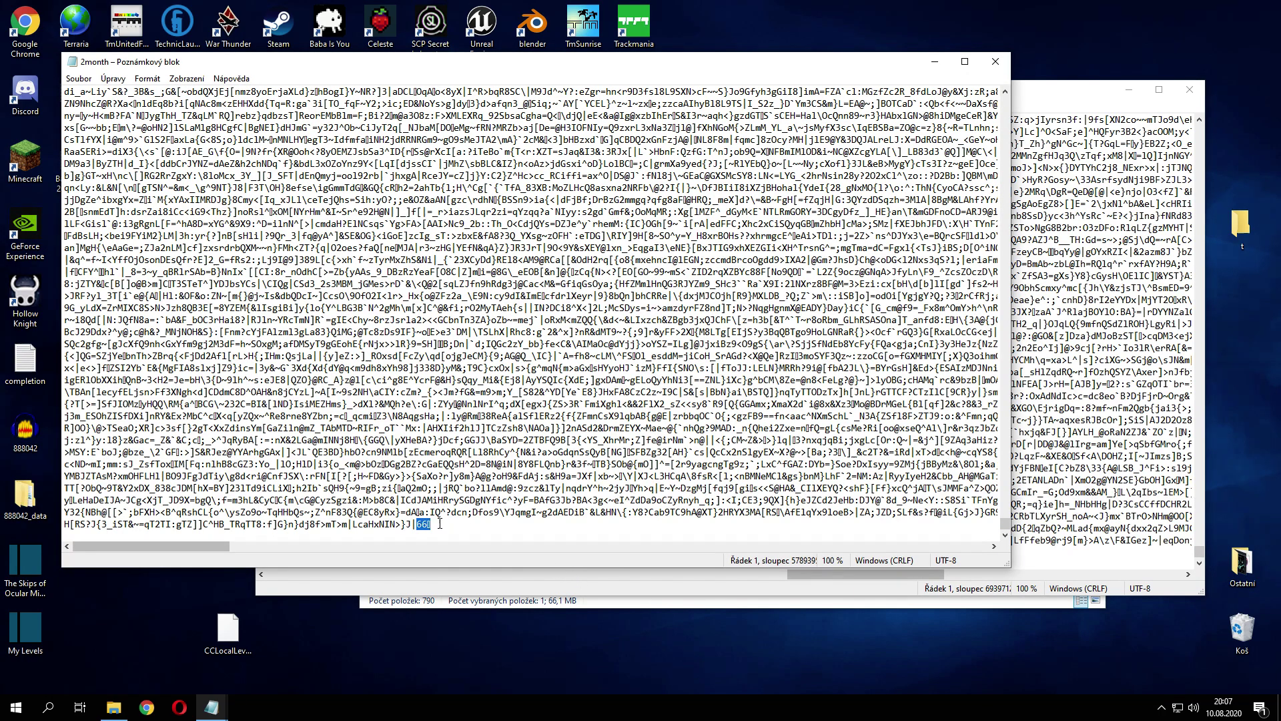
{"action": "key", "text": "alt+Tab"}
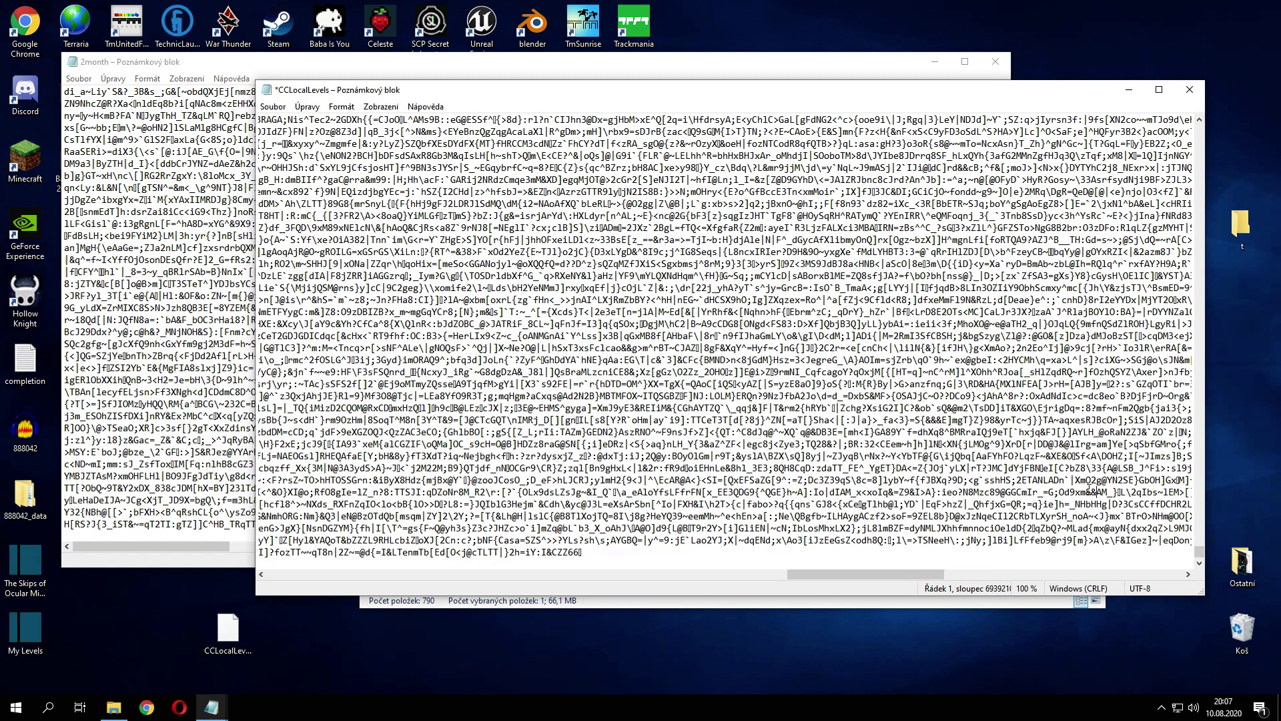
{"action": "left_click", "coordinate": [273, 106]}
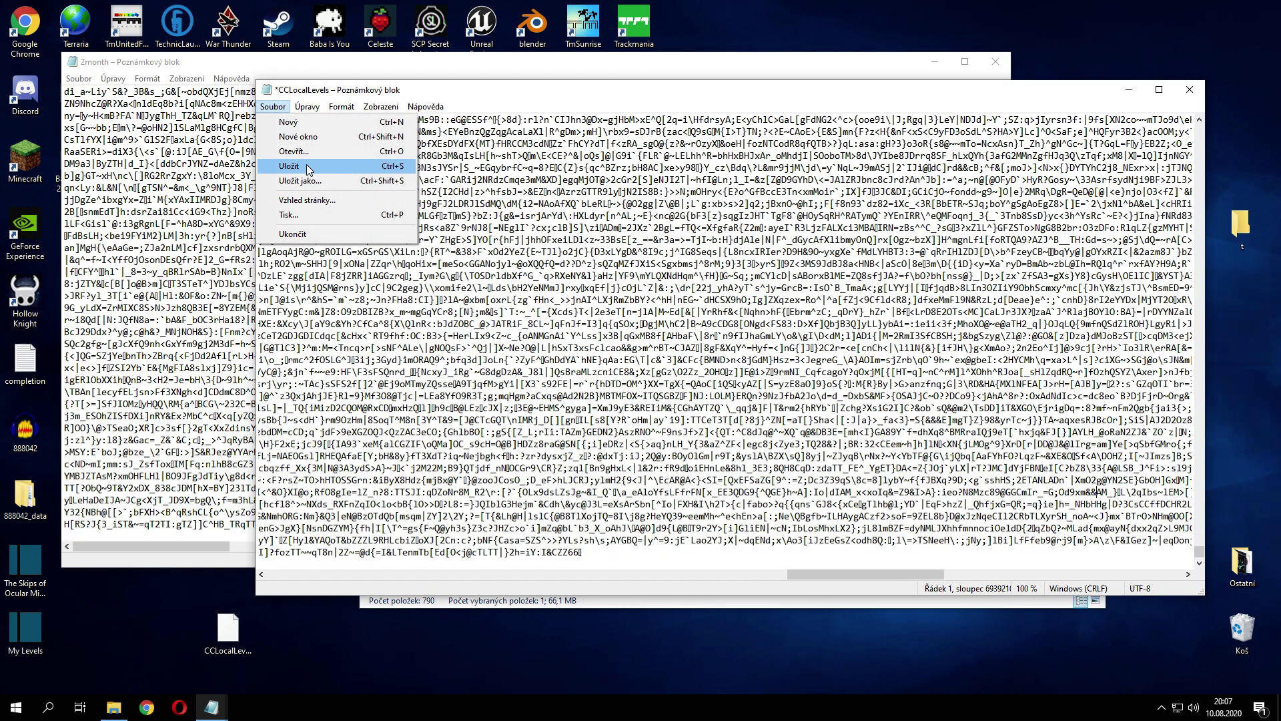
{"action": "left_click", "coordinate": [308, 167]}
Minimize both Notepad windows and relaunch Geometry Dash from the Steam tray menu.
{"action": "left_click", "coordinate": [1129, 91]}
{"action": "left_click", "coordinate": [934, 61]}
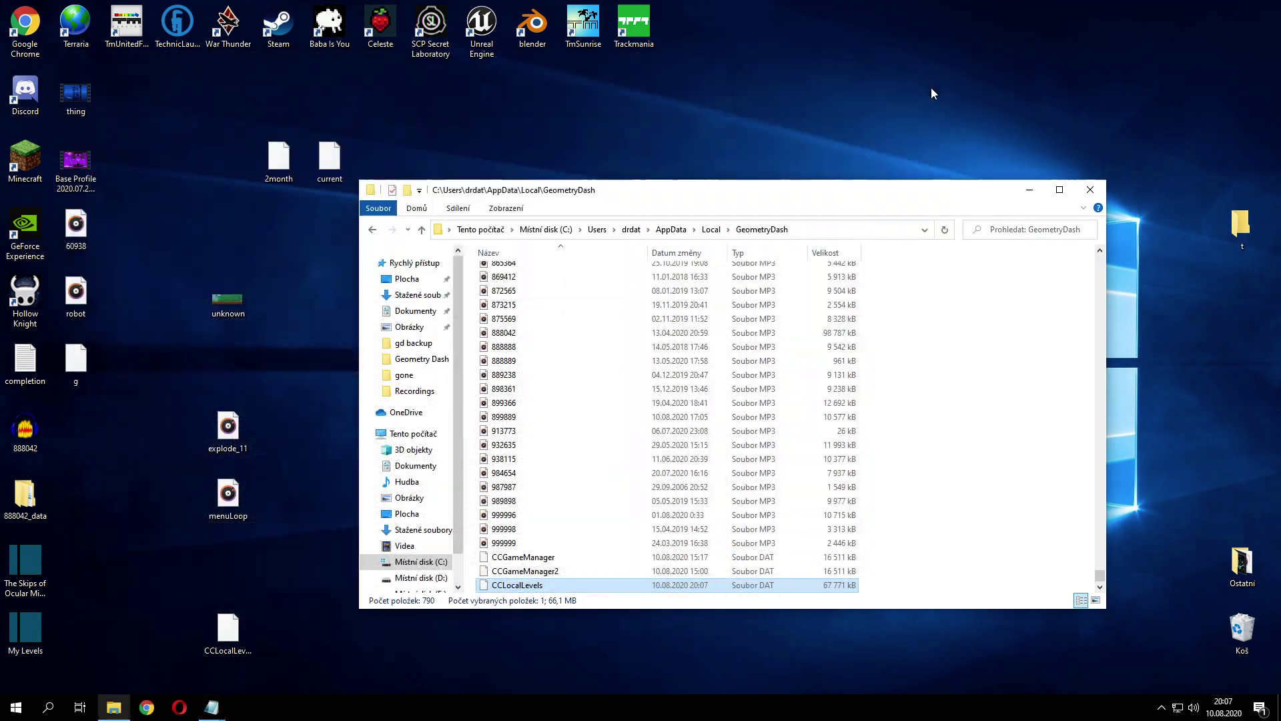
{"action": "left_click", "coordinate": [1161, 707]}
{"action": "right_click", "coordinate": [1135, 656]}
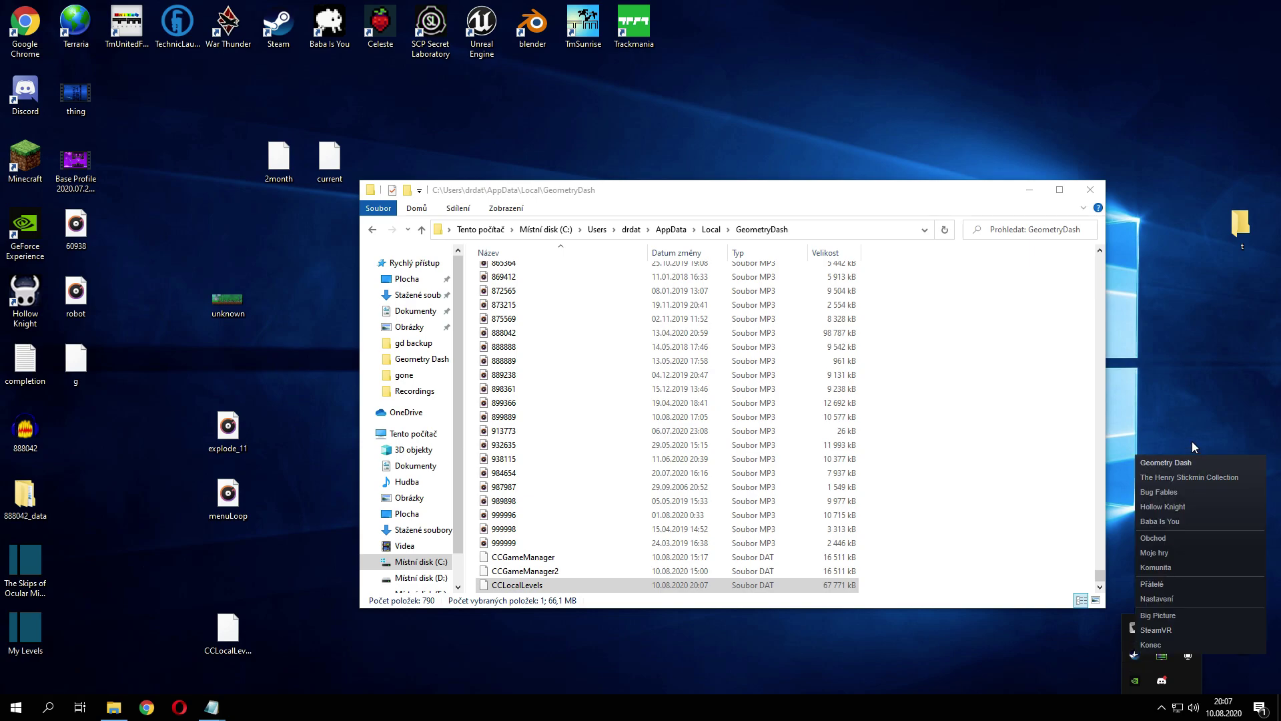
{"action": "left_click", "coordinate": [1189, 456]}
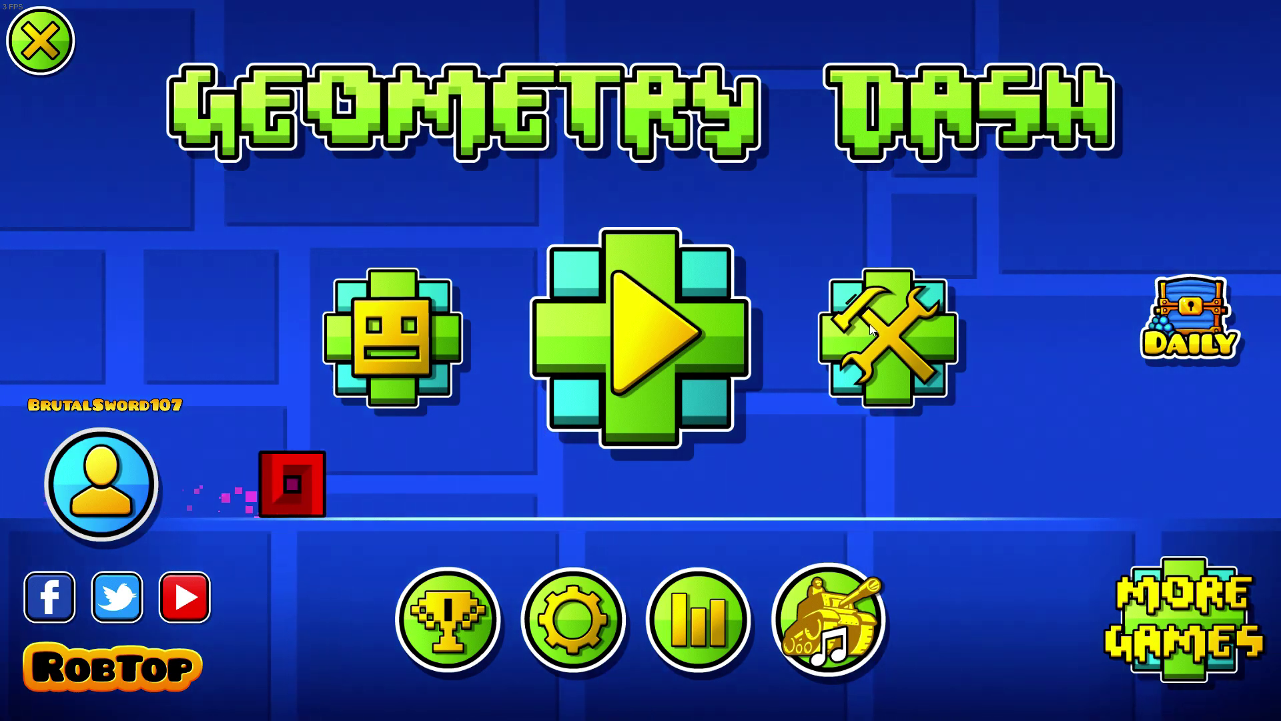
{"action": "left_click", "coordinate": [870, 323]}
{"action": "left_click", "coordinate": [410, 125]}
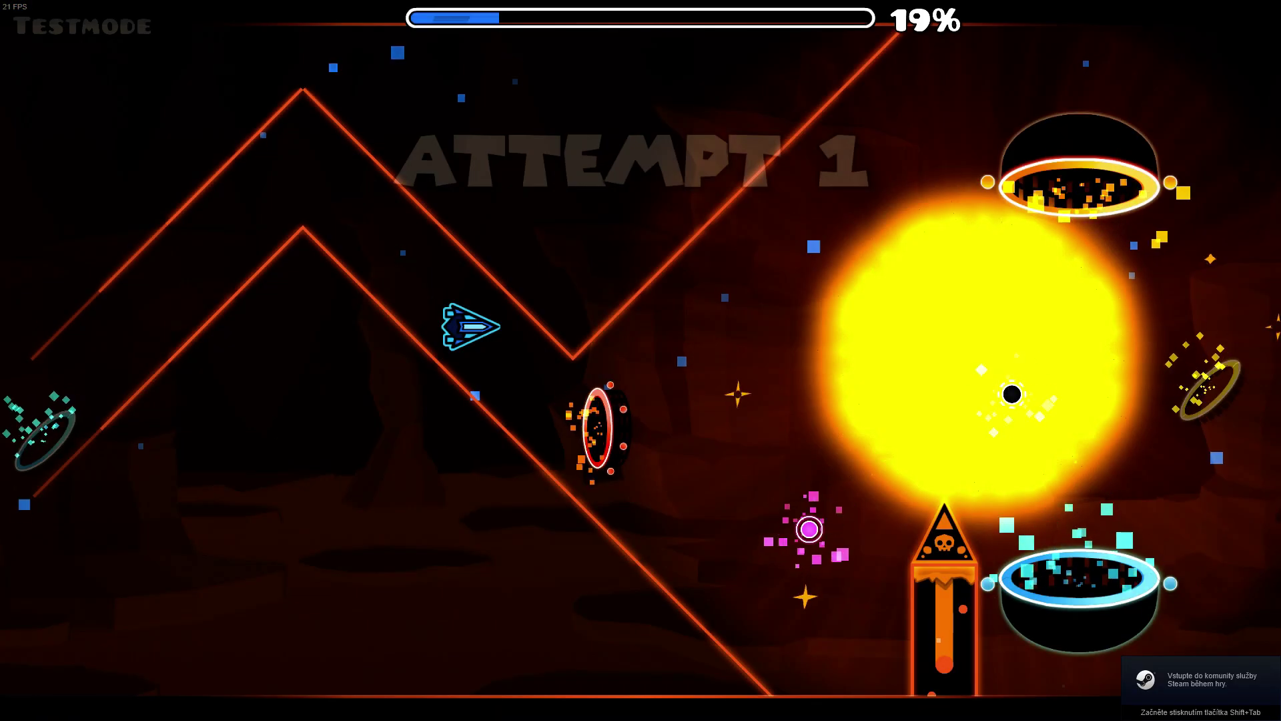
{"action": "key", "text": "space"}
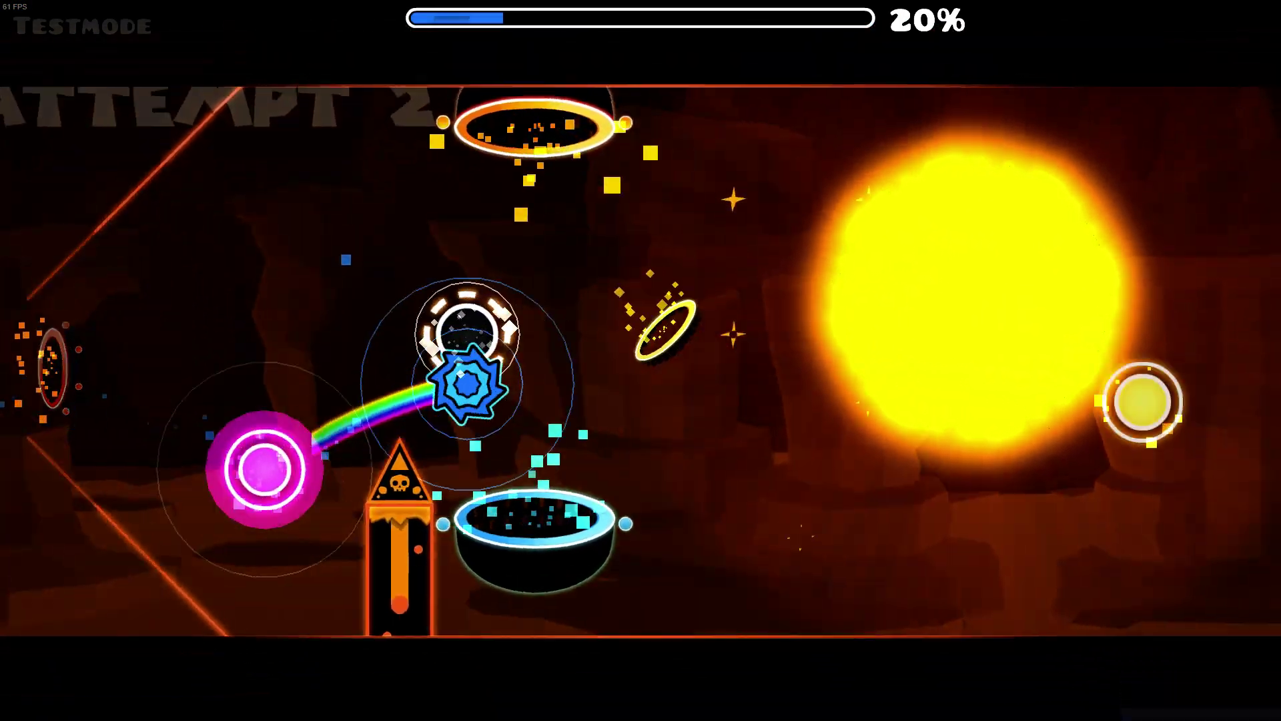
{"action": "key", "text": "space"}
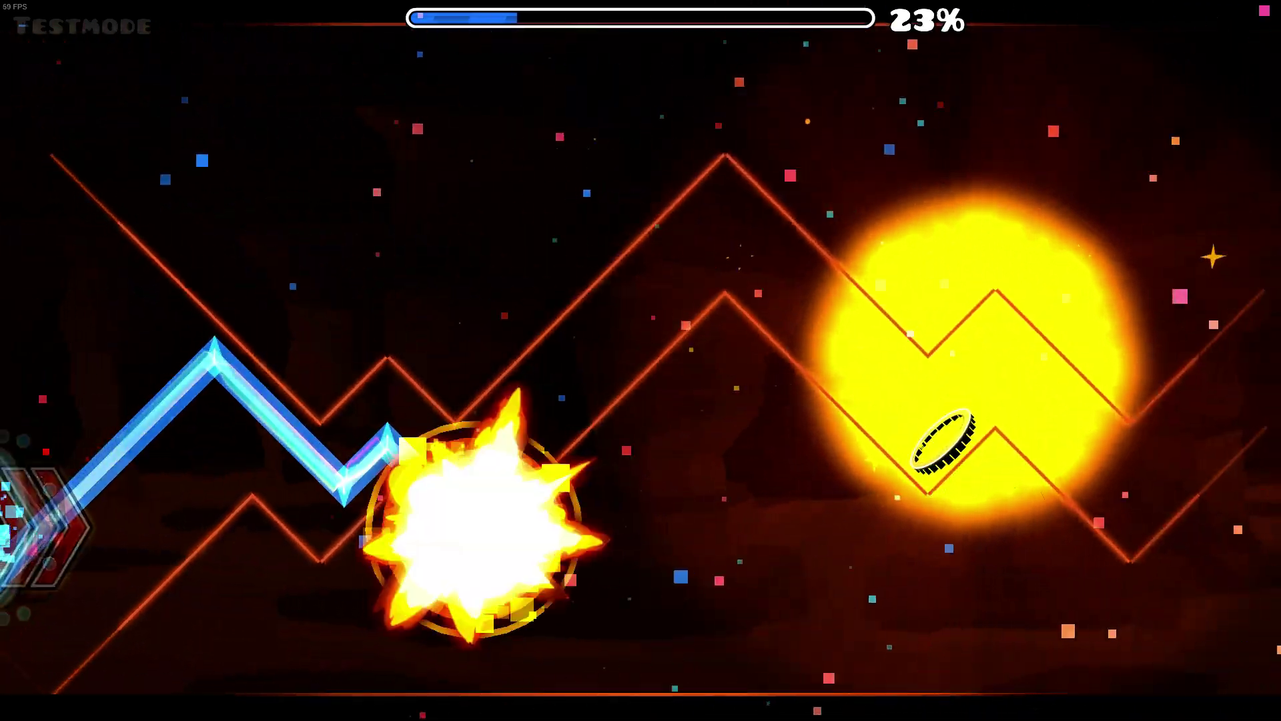
{"action": "key", "text": "Escape"}
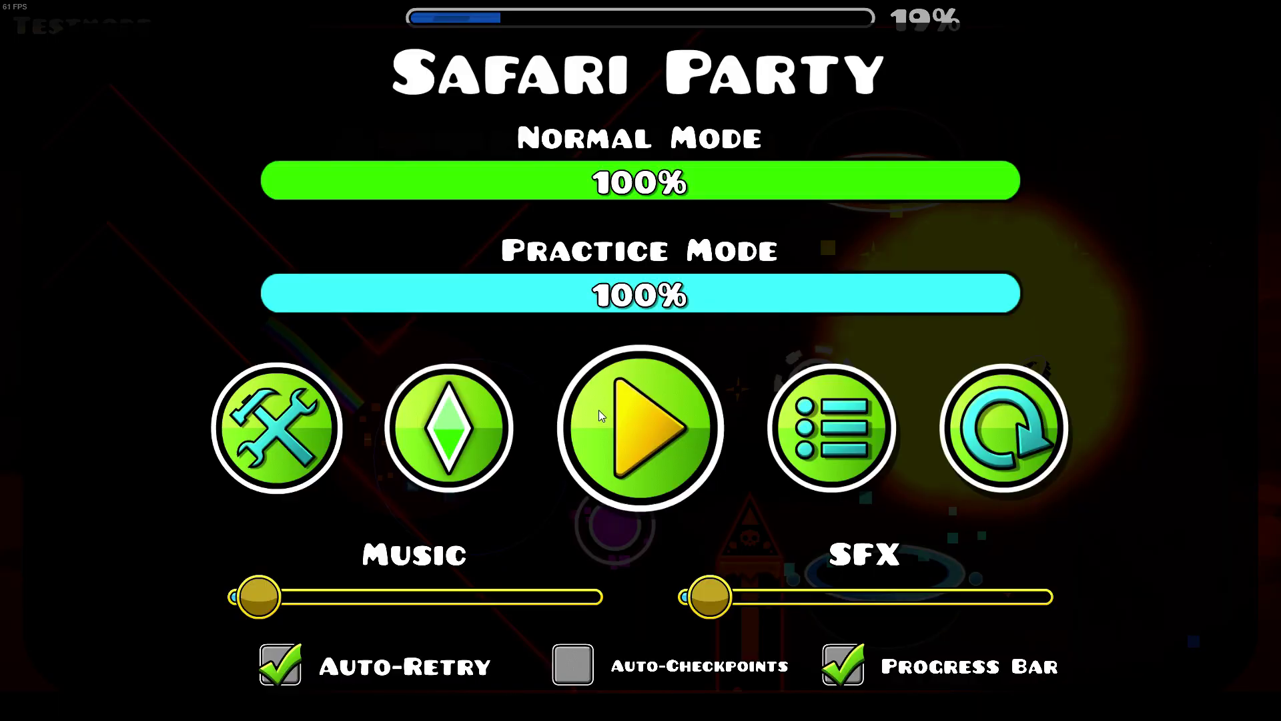
{"action": "key", "text": "Escape"}
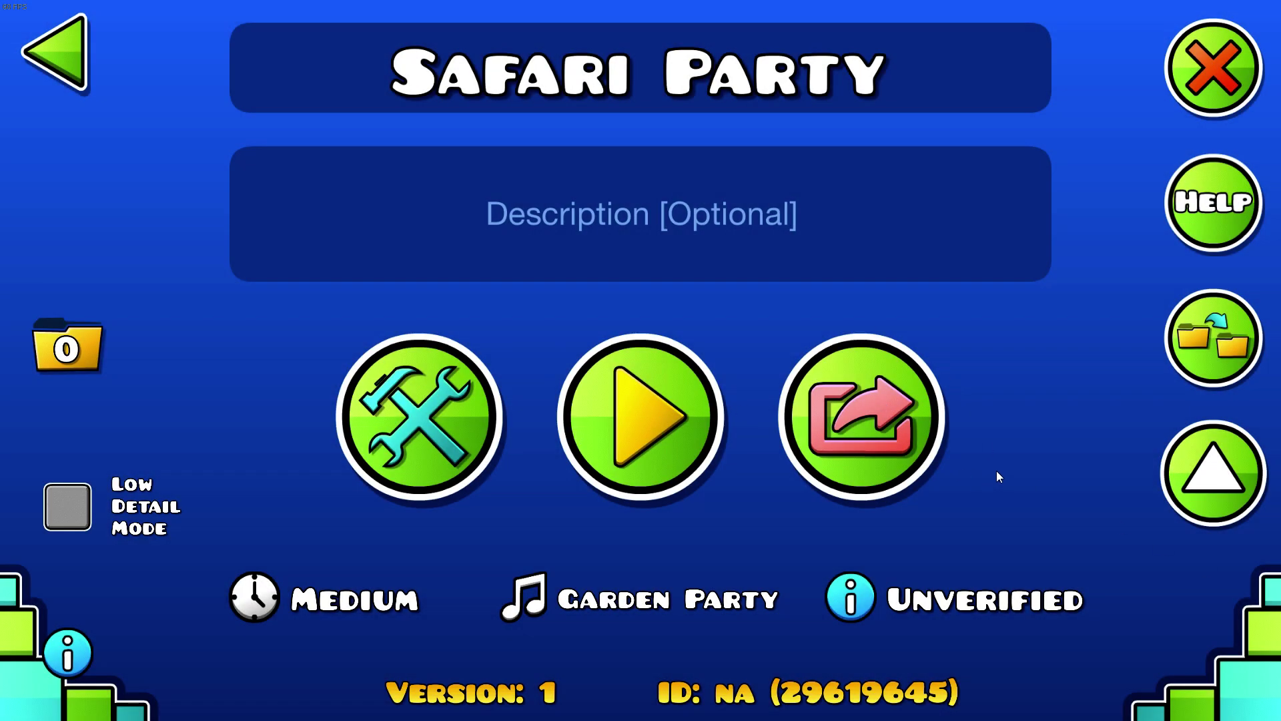
{"action": "key", "text": "Escape"}
{"action": "scroll", "coordinate": [806, 531], "scroll_direction": "up", "scroll_amount": 3}
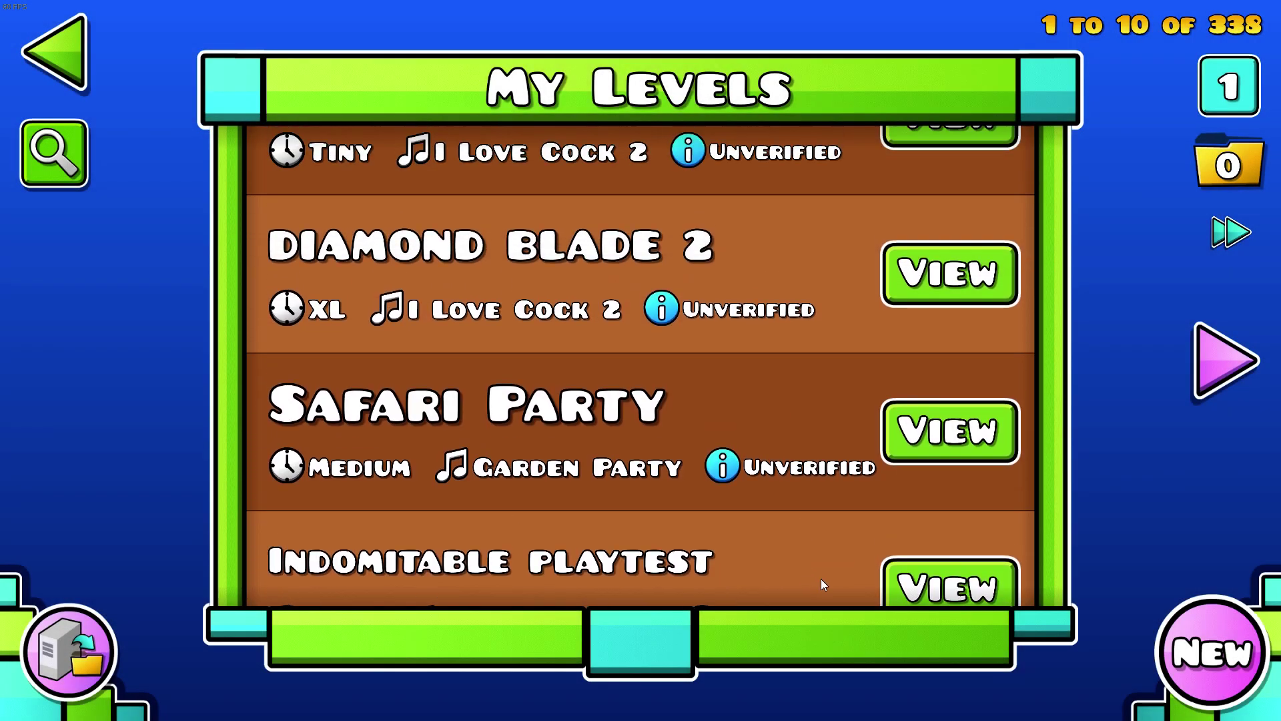
{"action": "key", "text": "Escape"}
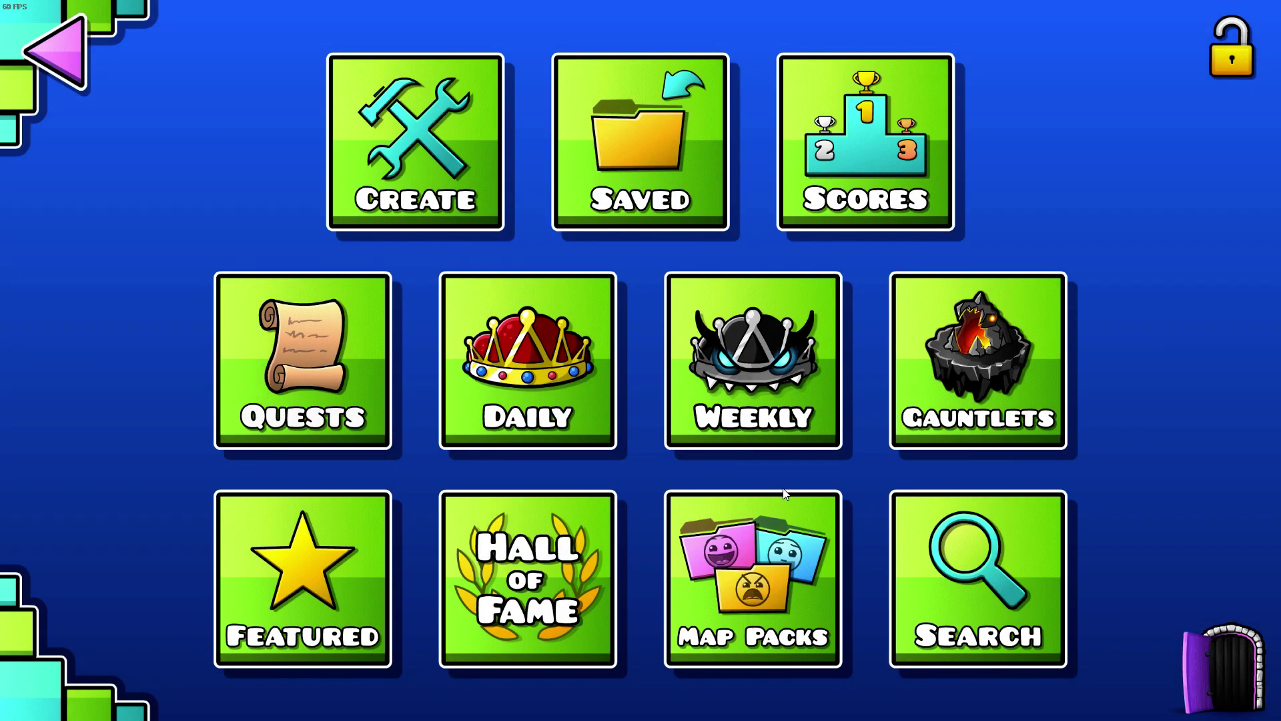
{"action": "key", "text": "Escape"}
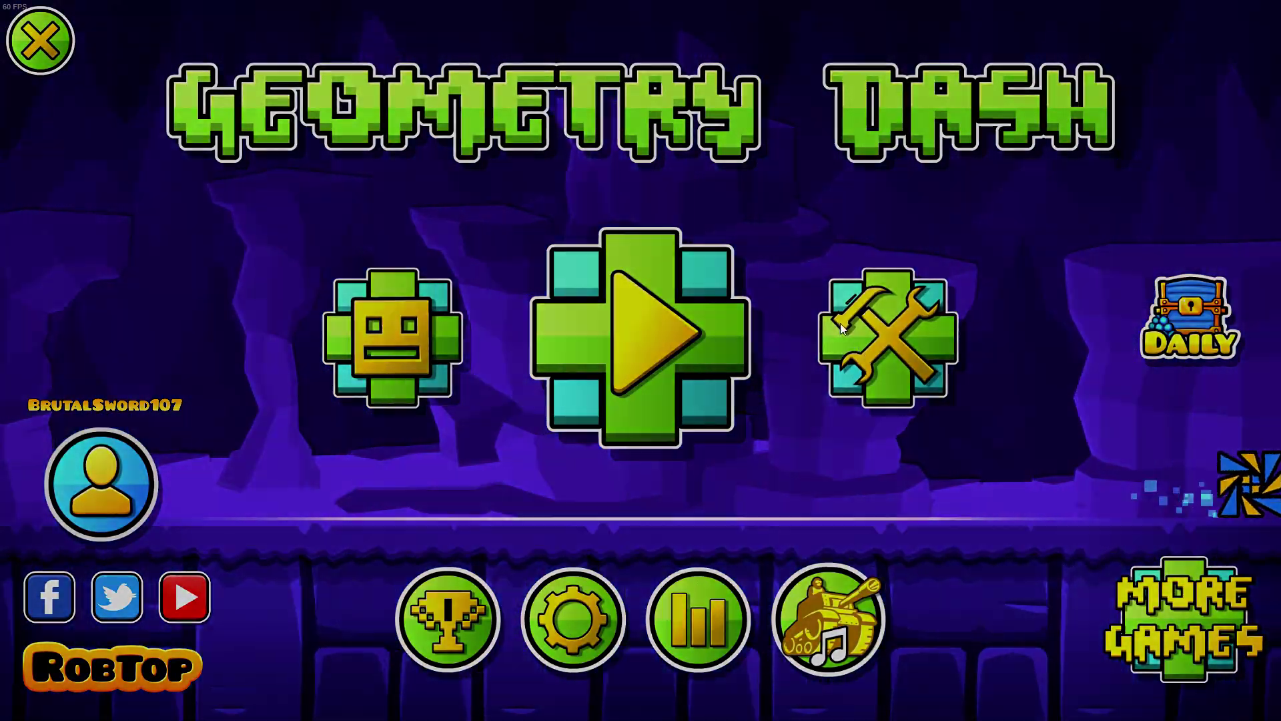
{"action": "left_click", "coordinate": [839, 323]}
{"action": "left_click", "coordinate": [415, 144]}
{"action": "scroll", "coordinate": [622, 300], "scroll_direction": "down", "scroll_amount": 3}
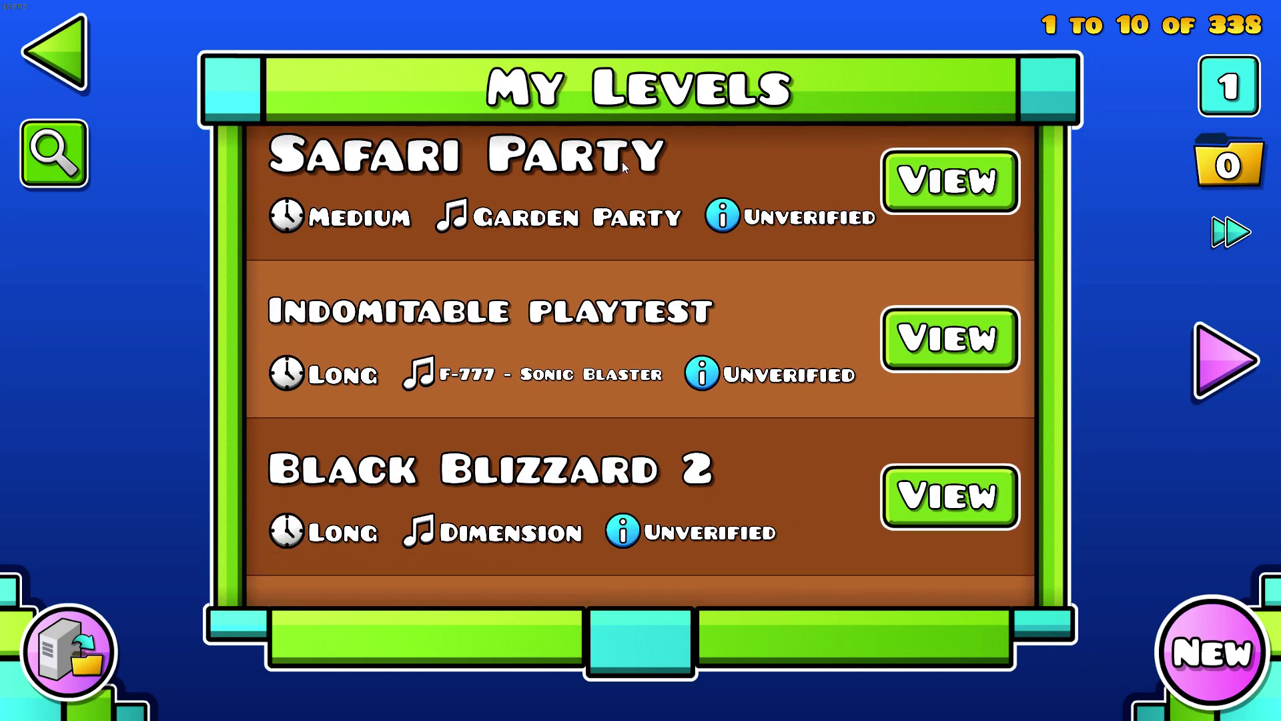
{"action": "scroll", "coordinate": [528, 273], "scroll_direction": "up", "scroll_amount": 3}
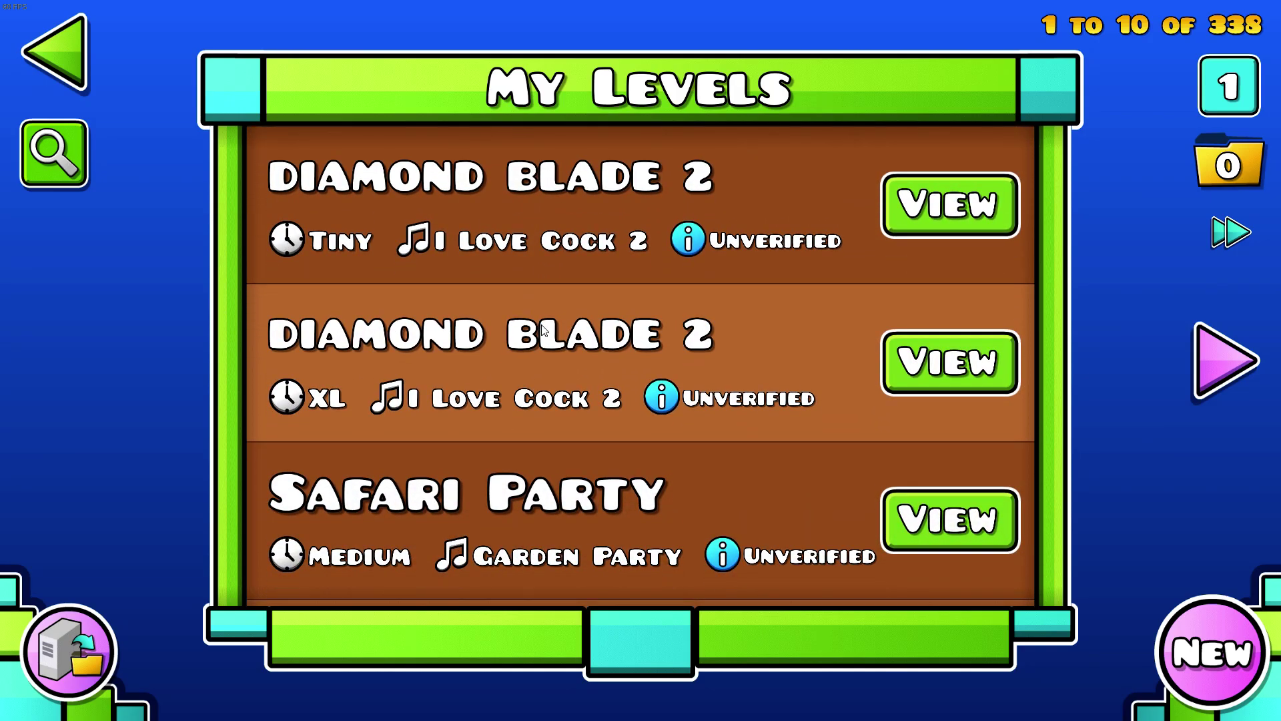
{"action": "scroll", "coordinate": [541, 325], "scroll_direction": "down", "scroll_amount": 3}
{"action": "scroll", "coordinate": [494, 434], "scroll_direction": "down", "scroll_amount": 3}
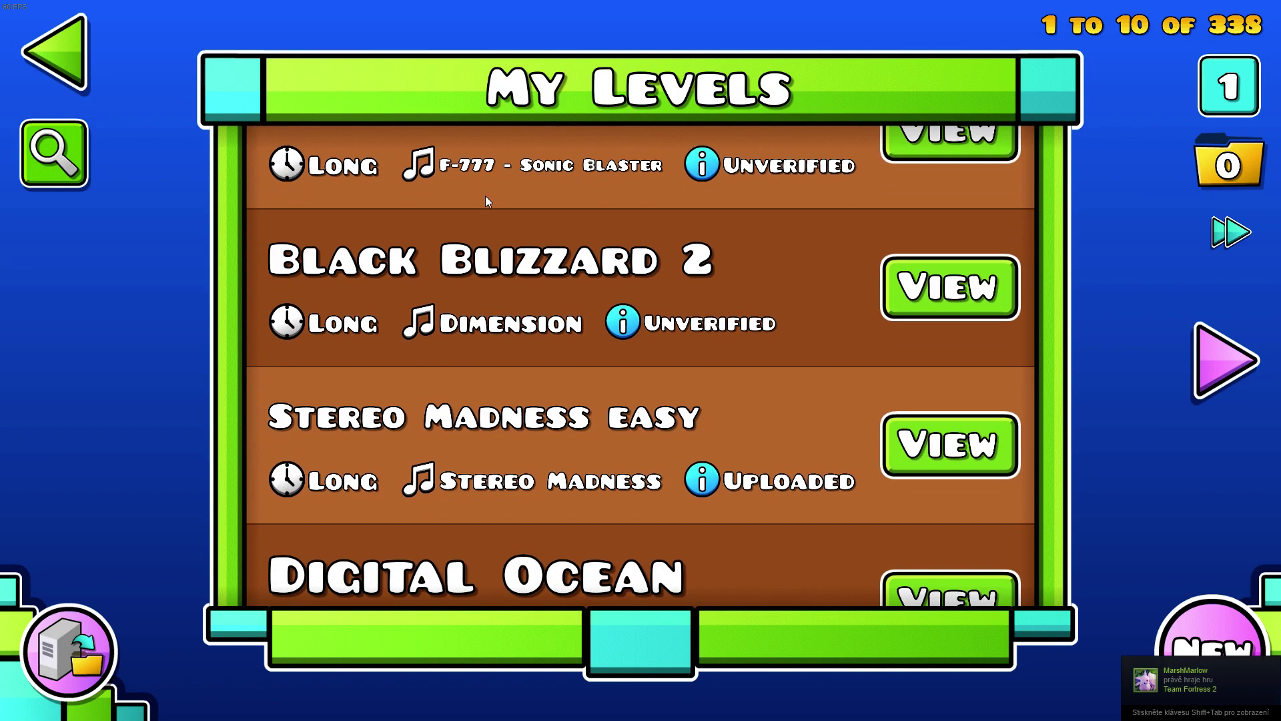
{"action": "scroll", "coordinate": [485, 195], "scroll_direction": "down", "scroll_amount": 2}
{"action": "scroll", "coordinate": [561, 358], "scroll_direction": "up", "scroll_amount": 1}
{"action": "key", "text": "Escape"}
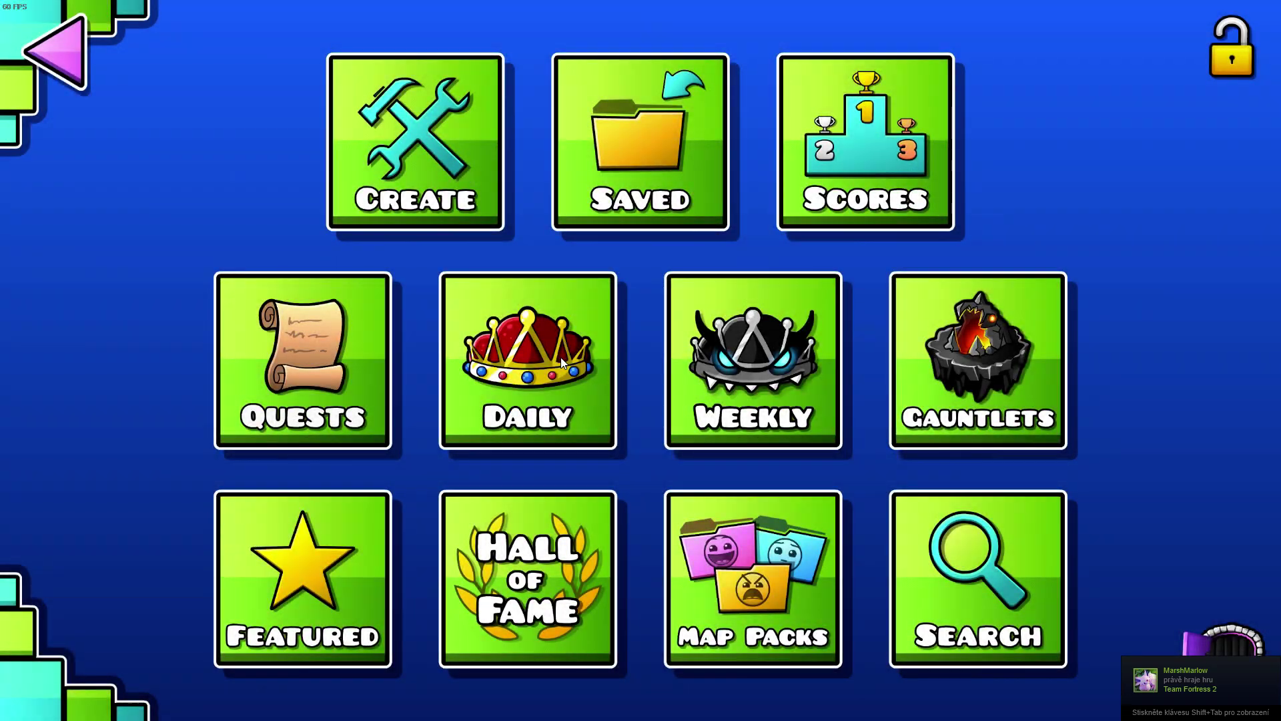
{"action": "key", "text": "Escape"}
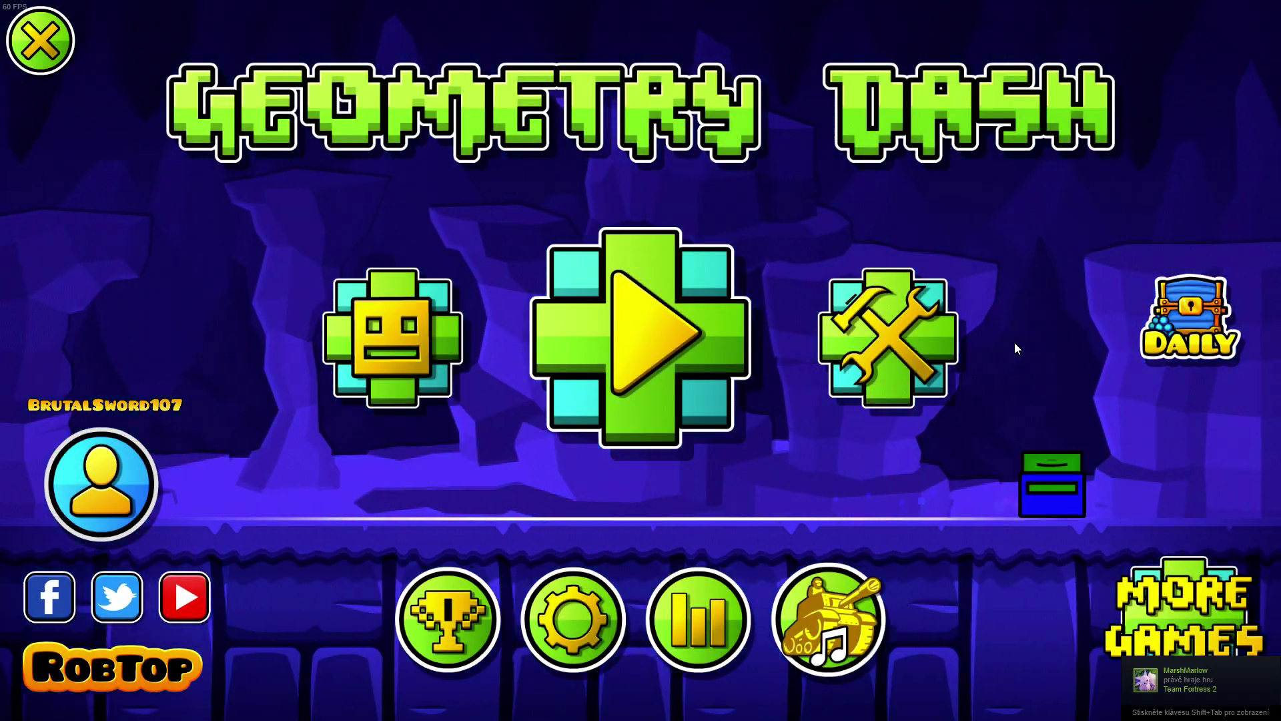